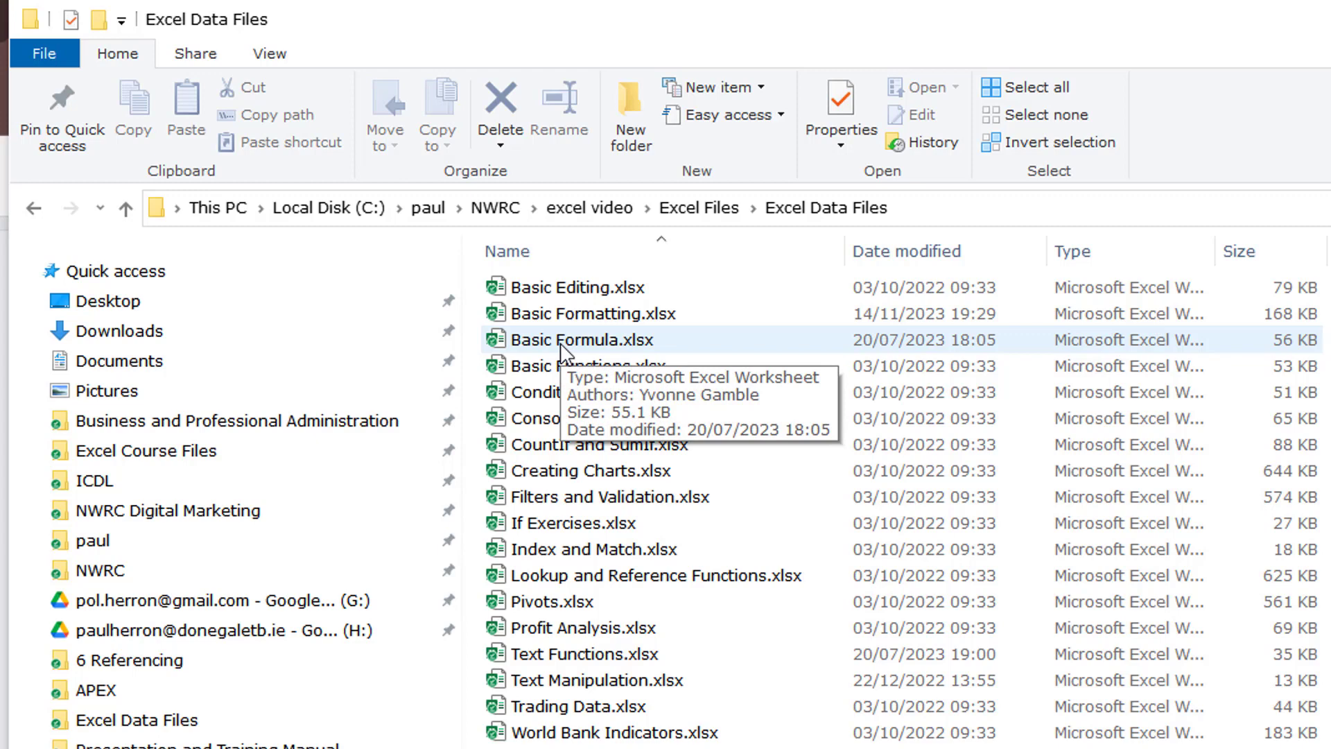
# Open the workbook Basic Formula.xlsx and go to the Multiple operators sheet.
pyautogui.click(563, 343)
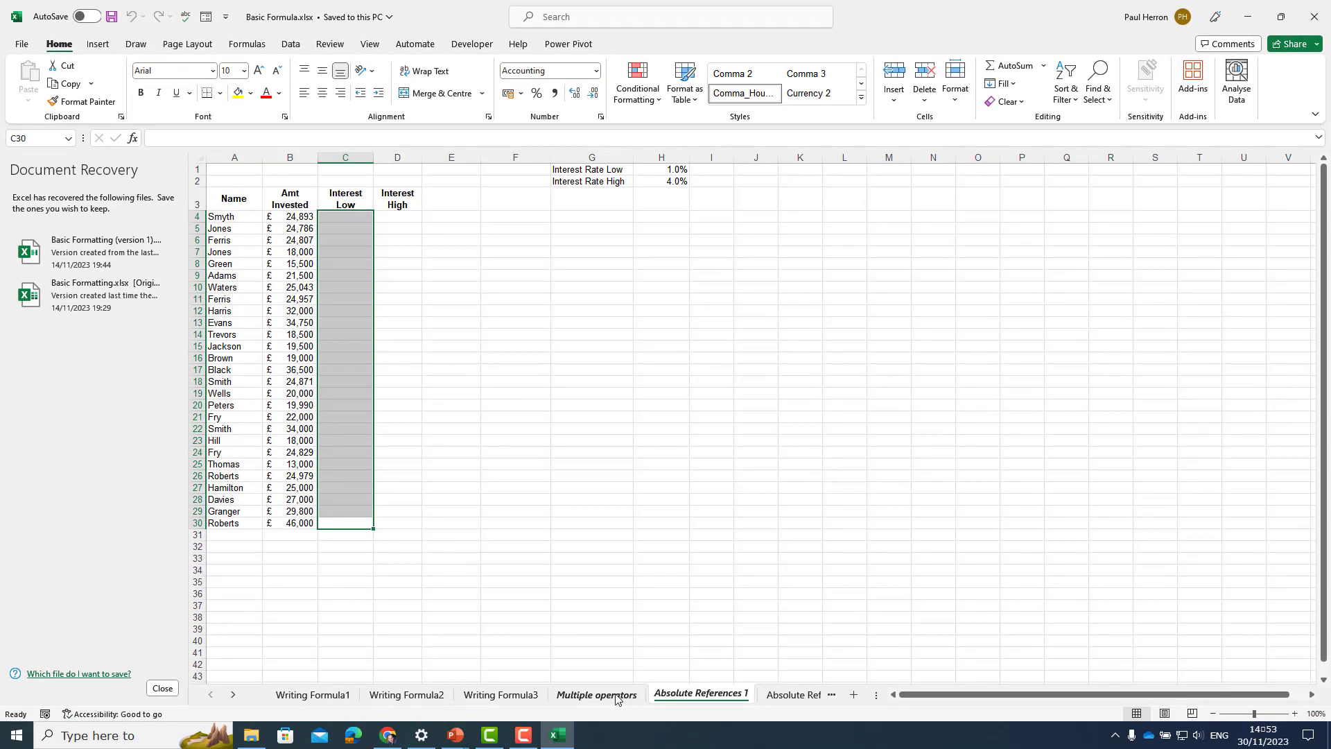
pyautogui.click(597, 694)
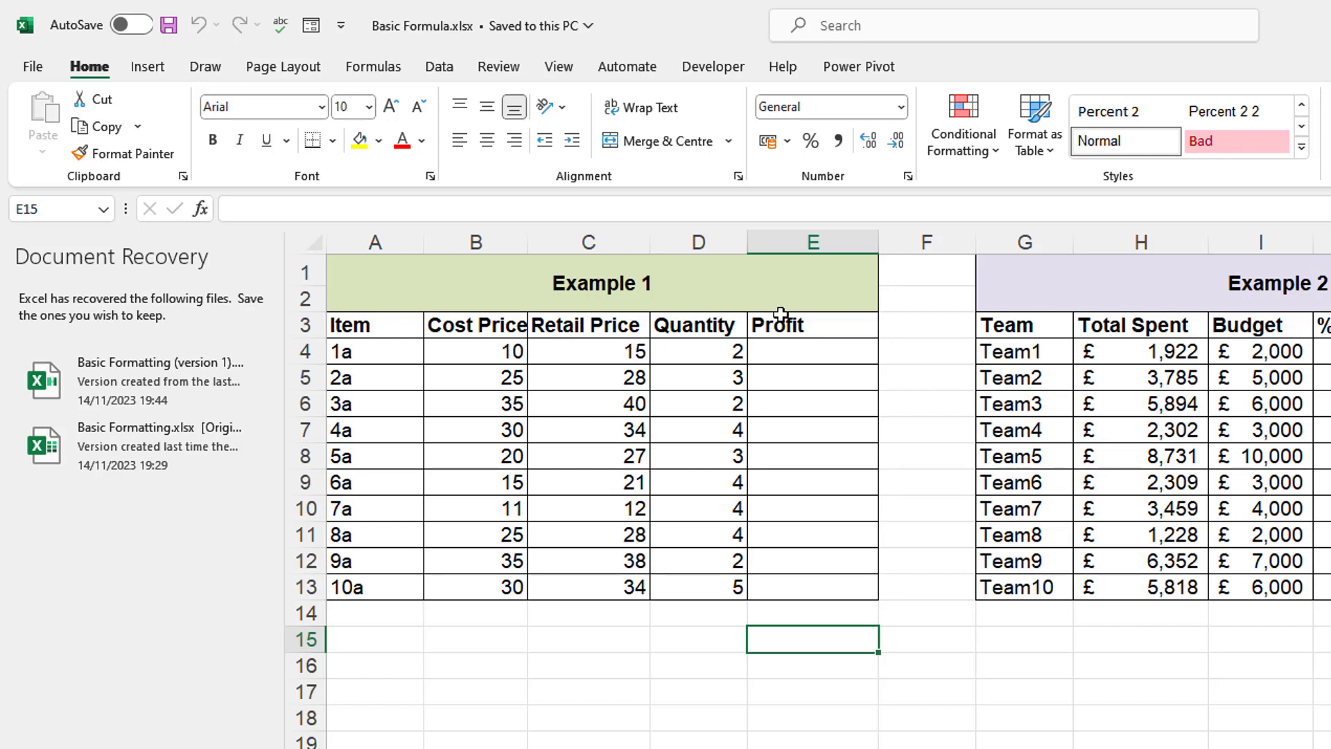
# Widen the Profit column in Example 1 and start cell E4 with the formula =C4-B4*D4.
pyautogui.moveTo(878, 242); pyautogui.dragTo(1036, 242)
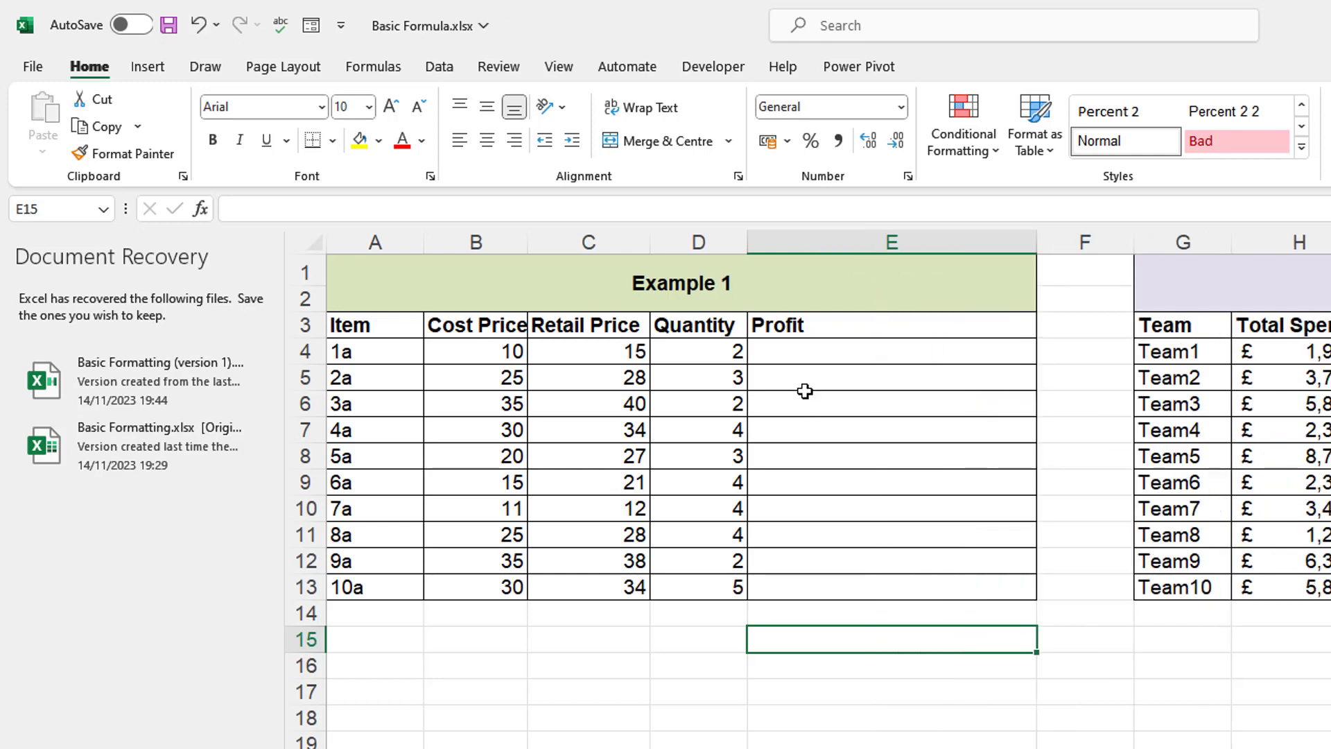
pyautogui.click(819, 347)
pyautogui.doubleClick(819, 347)
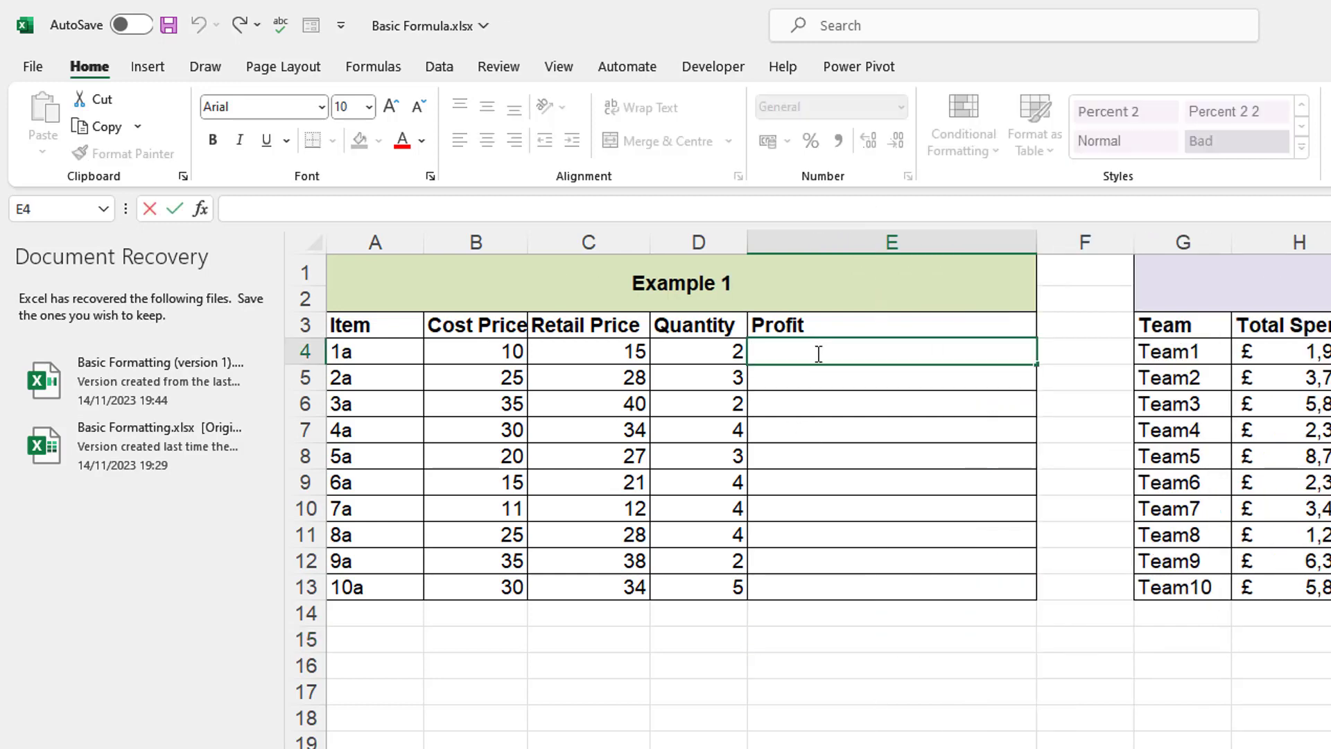
pyautogui.write('=')
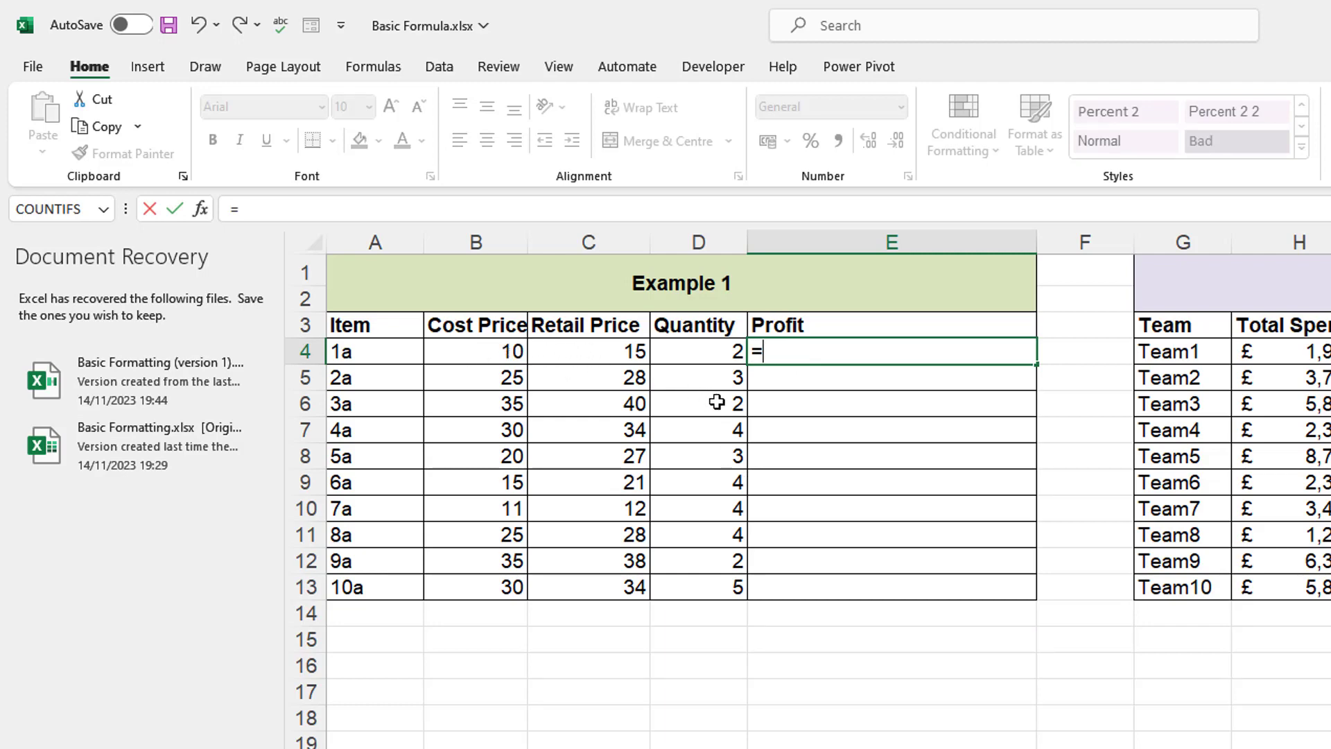
pyautogui.click(615, 352)
pyautogui.write('-')
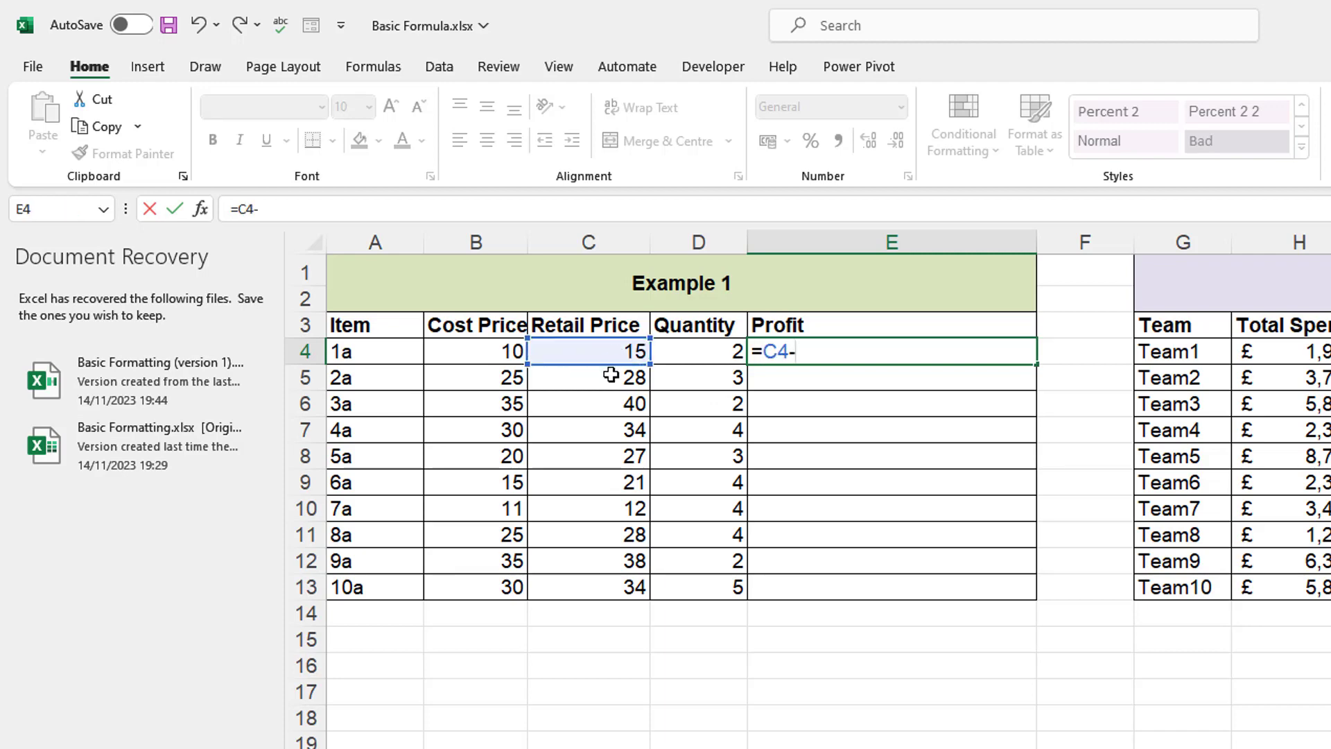
pyautogui.click(460, 346)
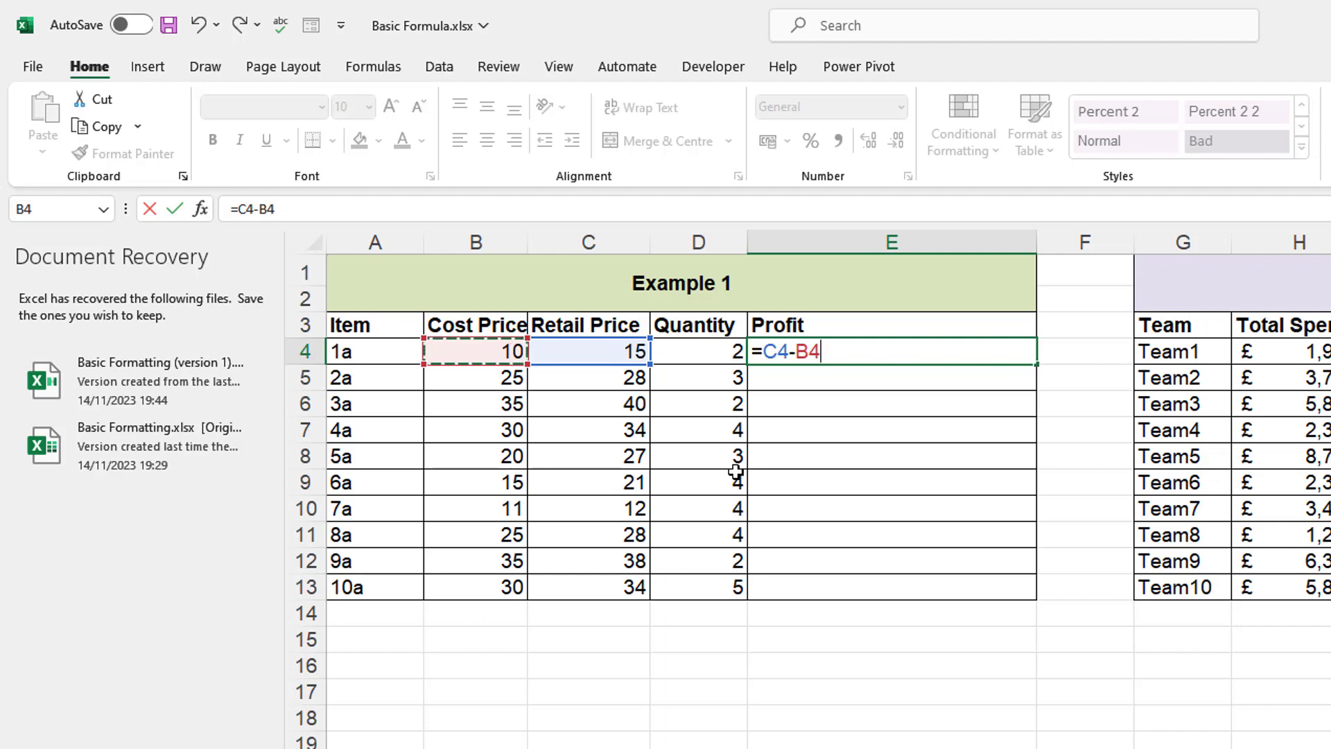
pyautogui.write('*')
pyautogui.click(717, 345)
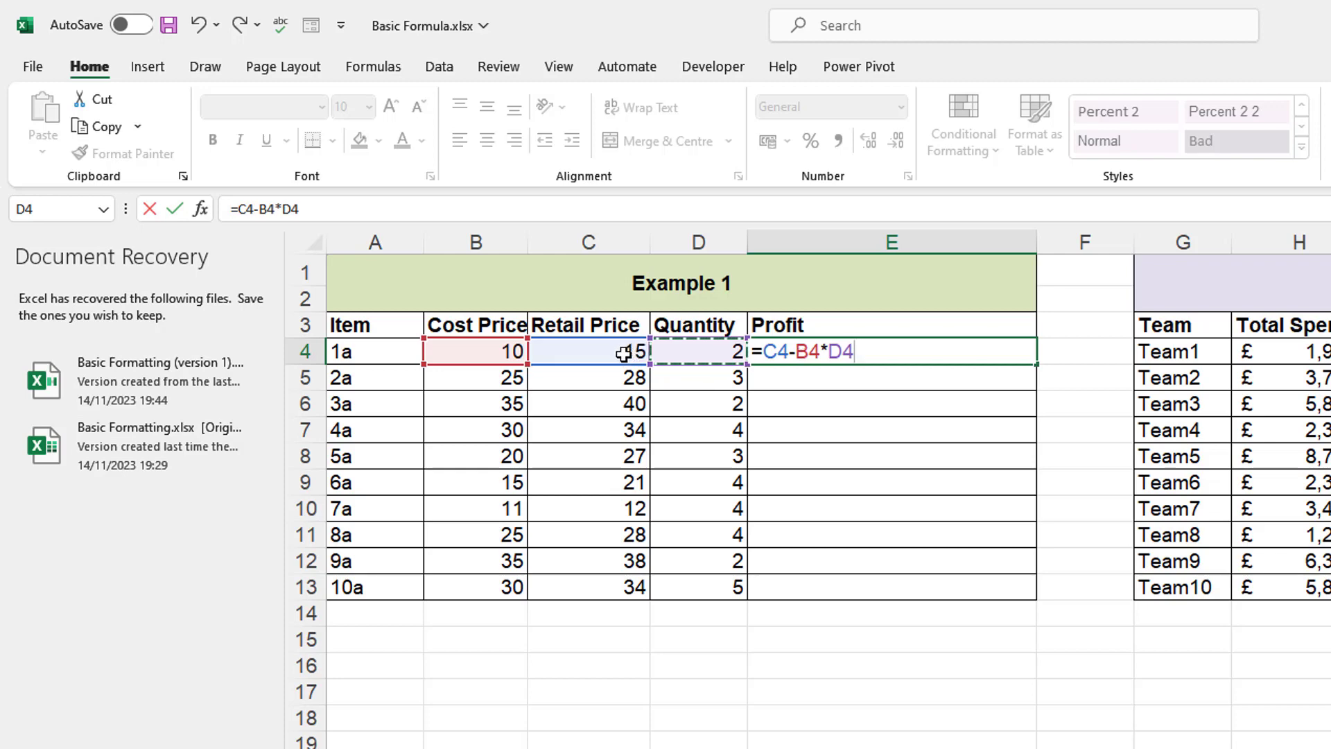
# Bracket the subtraction in E4 so the formula reads =(C4-B4)*D4, and commit it.
pyautogui.click(769, 351)
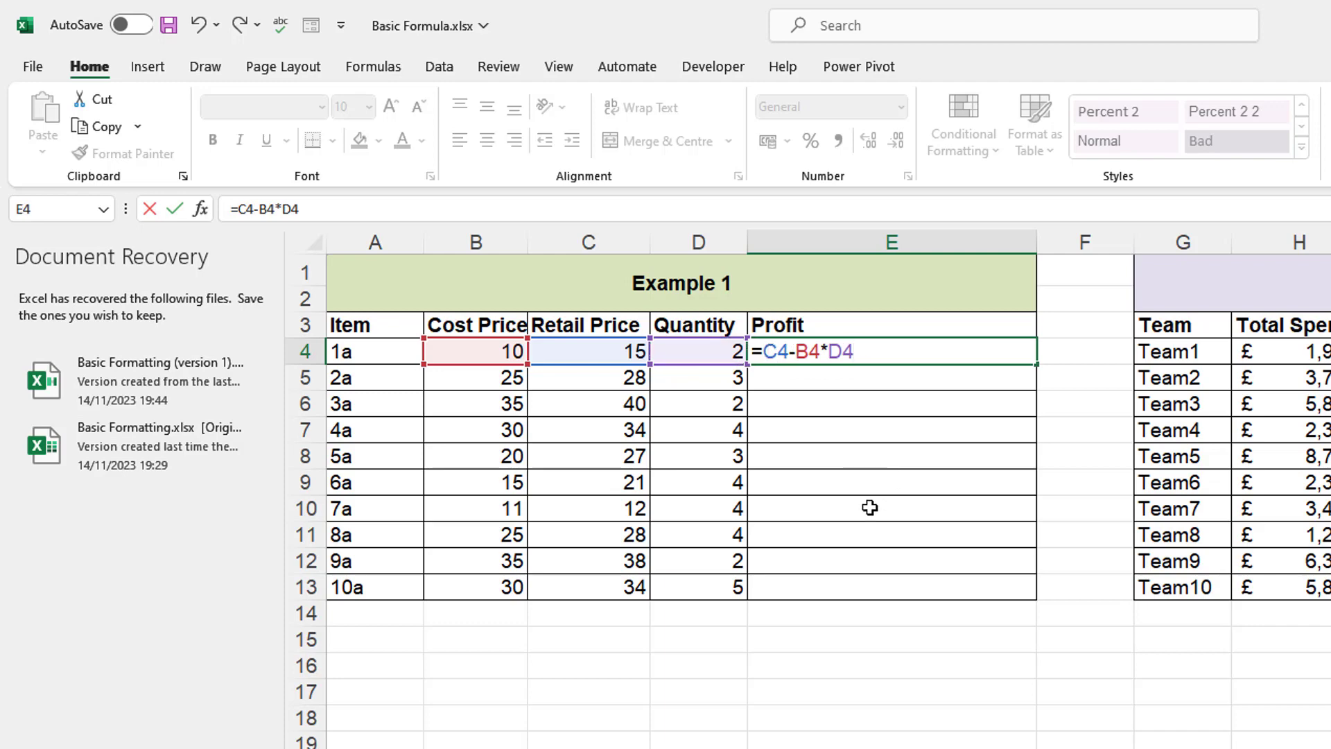
pyautogui.write('(')
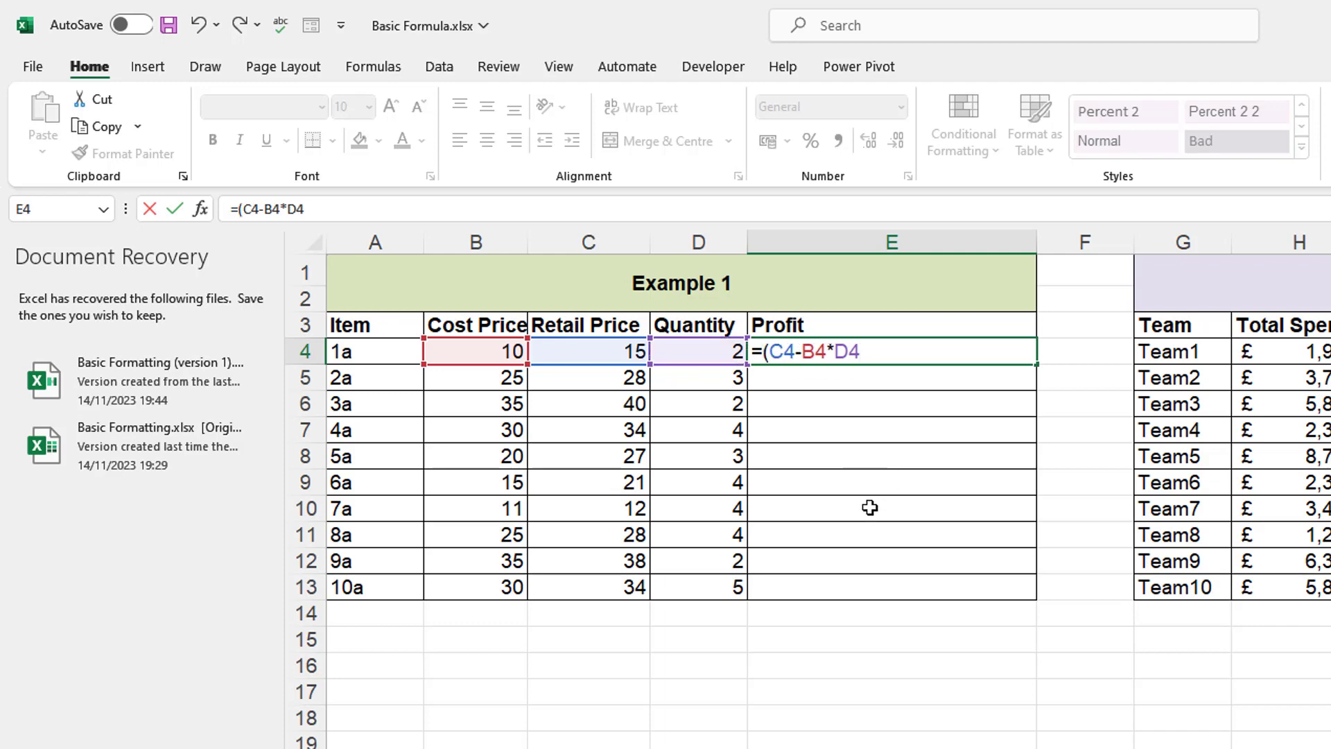
pyautogui.press('Right')
pyautogui.press('Right')
pyautogui.press('Right')
pyautogui.press('Right')
pyautogui.press('Right')
pyautogui.write('_')
pyautogui.press('BackSpace')
pyautogui.write(')')
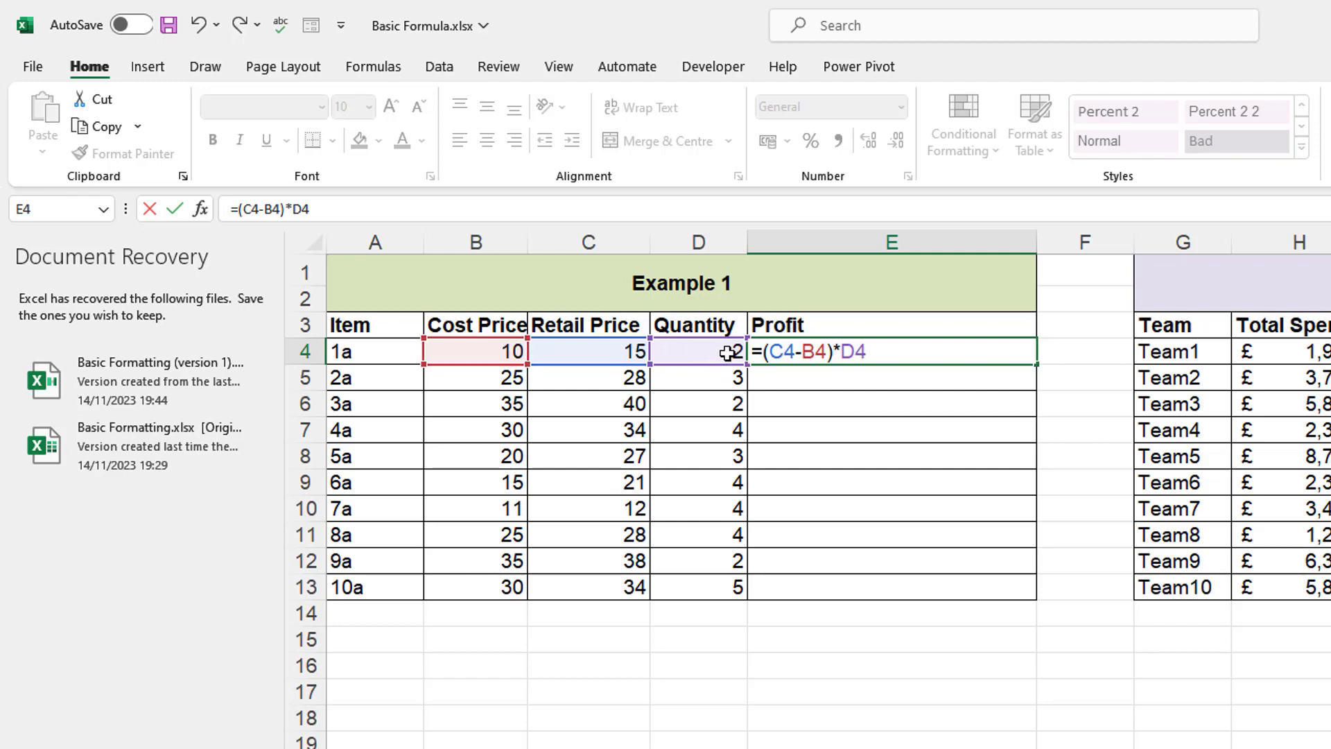
pyautogui.press('Return')
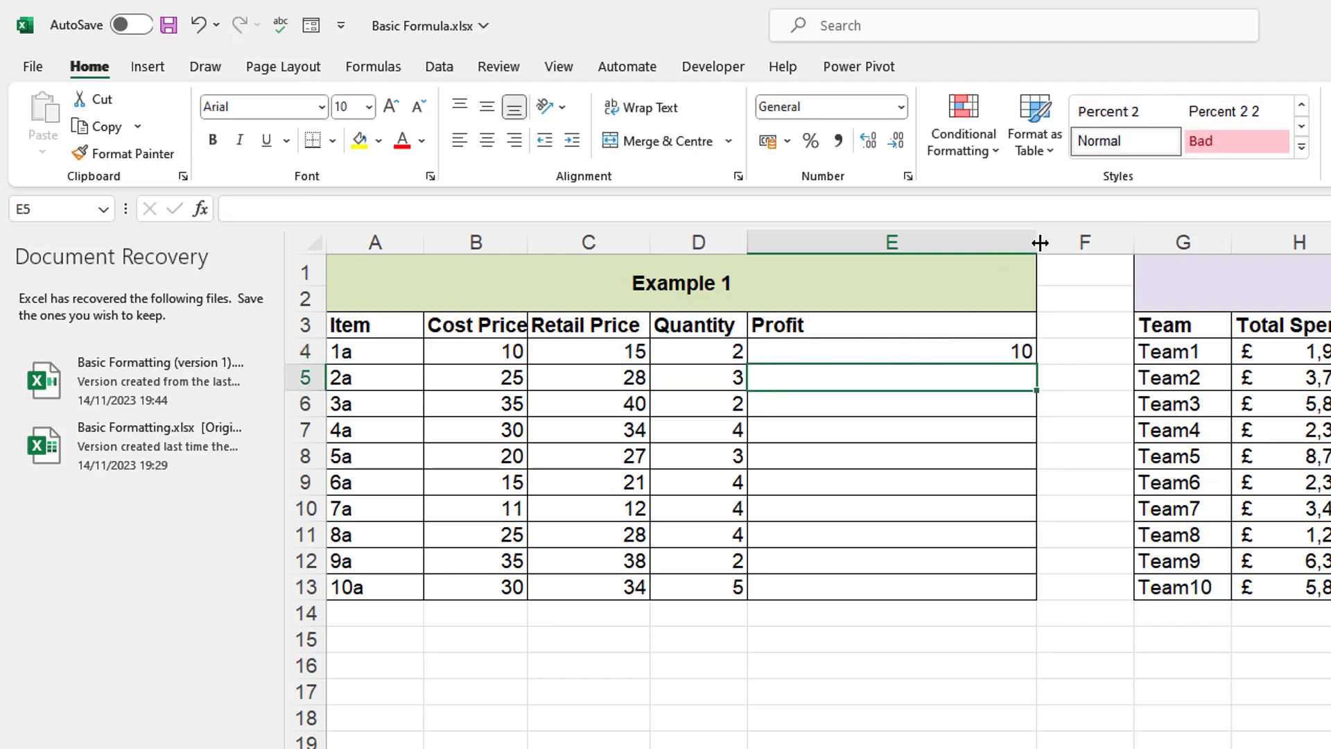
# Narrow the Profit column and fill the E4 formula down to E13.
pyautogui.moveTo(1037, 240); pyautogui.dragTo(923, 240)
pyautogui.click(828, 350)
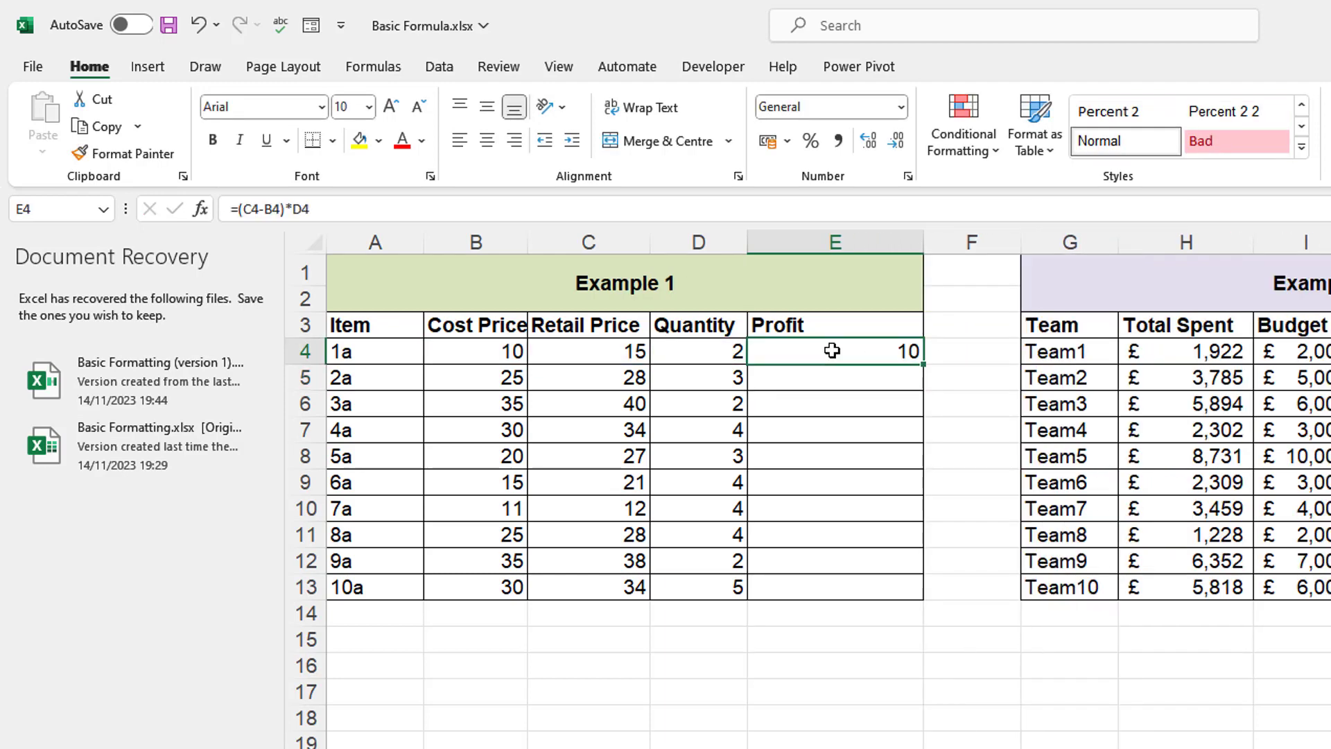
pyautogui.doubleClick(924, 364)
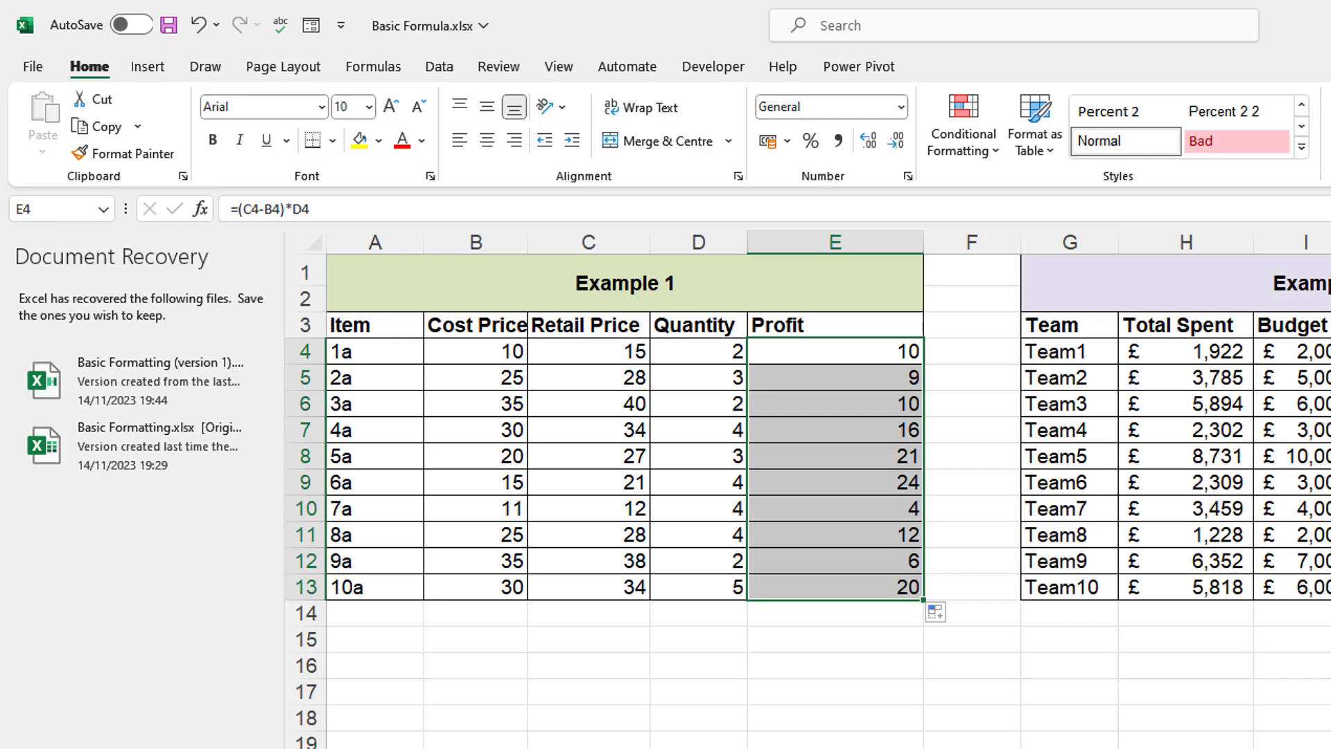
# Enter =(I4-H4) in J4 to subtract Team1's total spent from its budget in Example 2.
pyautogui.hscroll(3, 828, 489)
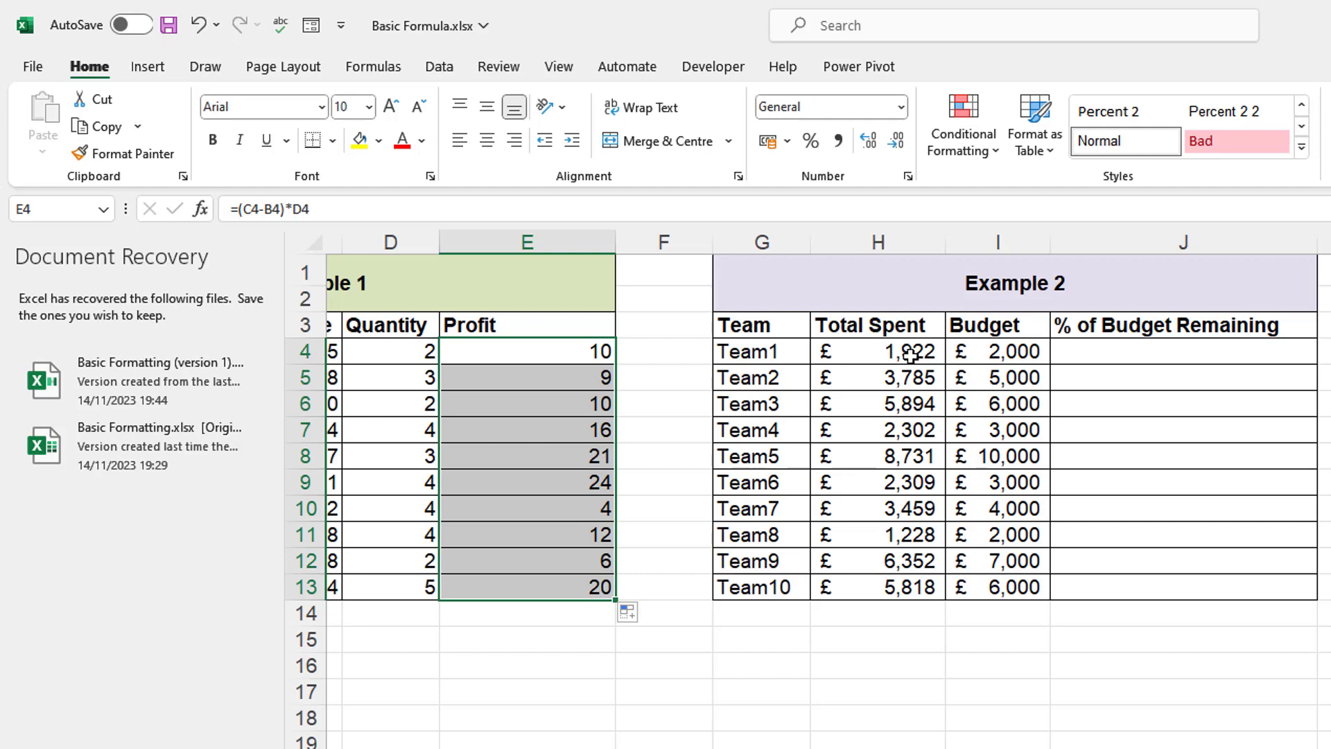
pyautogui.click(1003, 355)
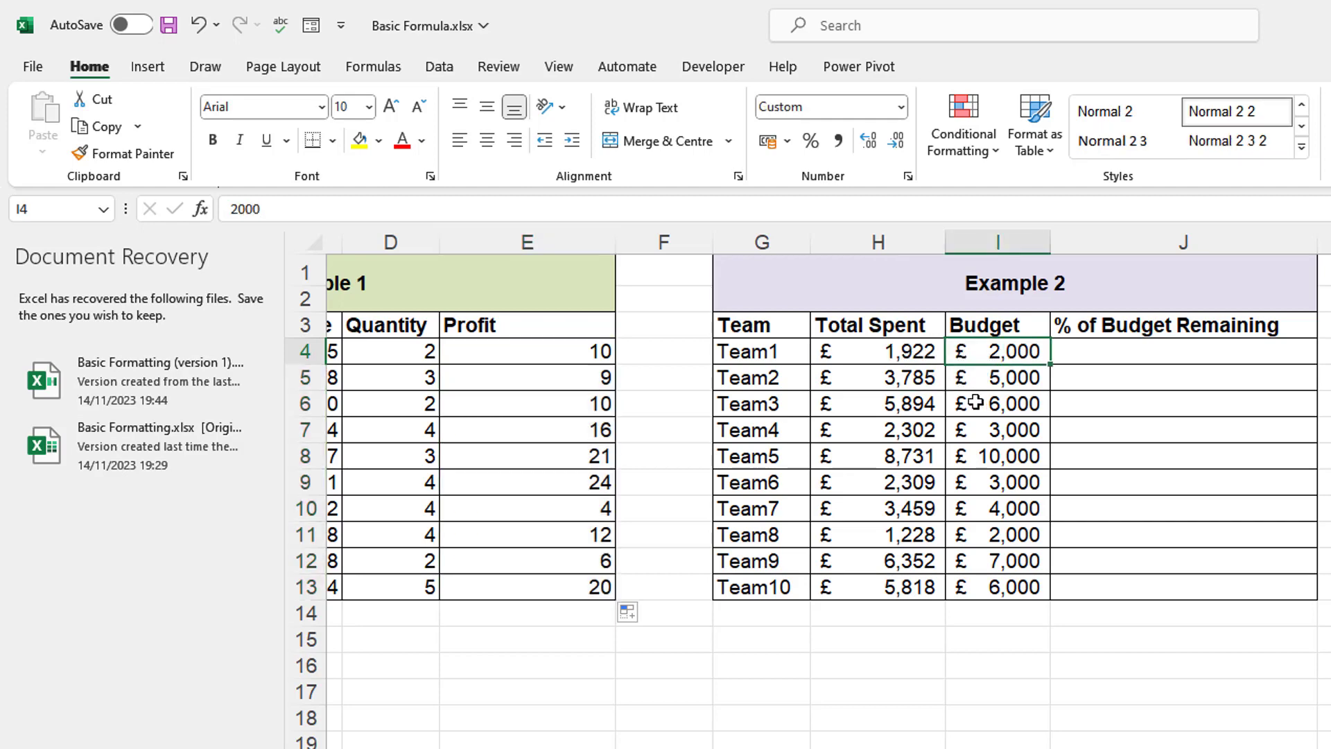
pyautogui.click(1095, 354)
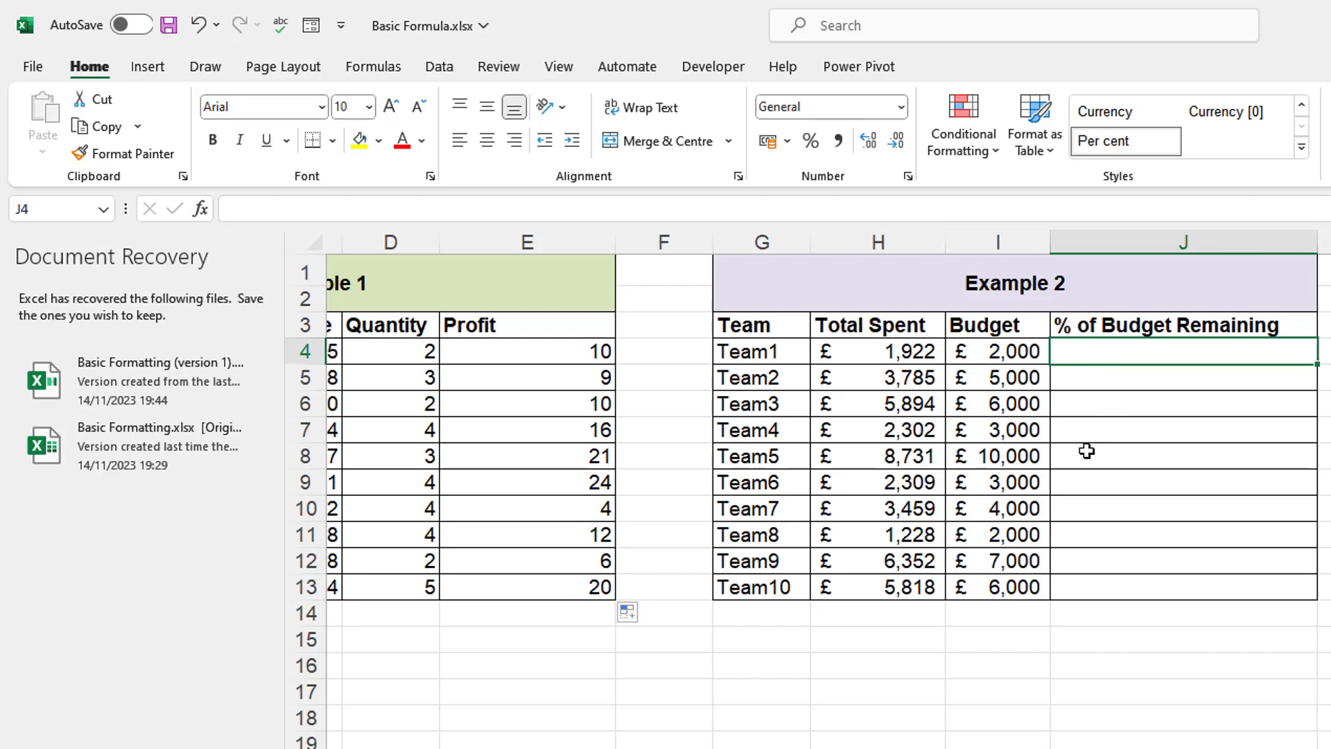
pyautogui.write('=')
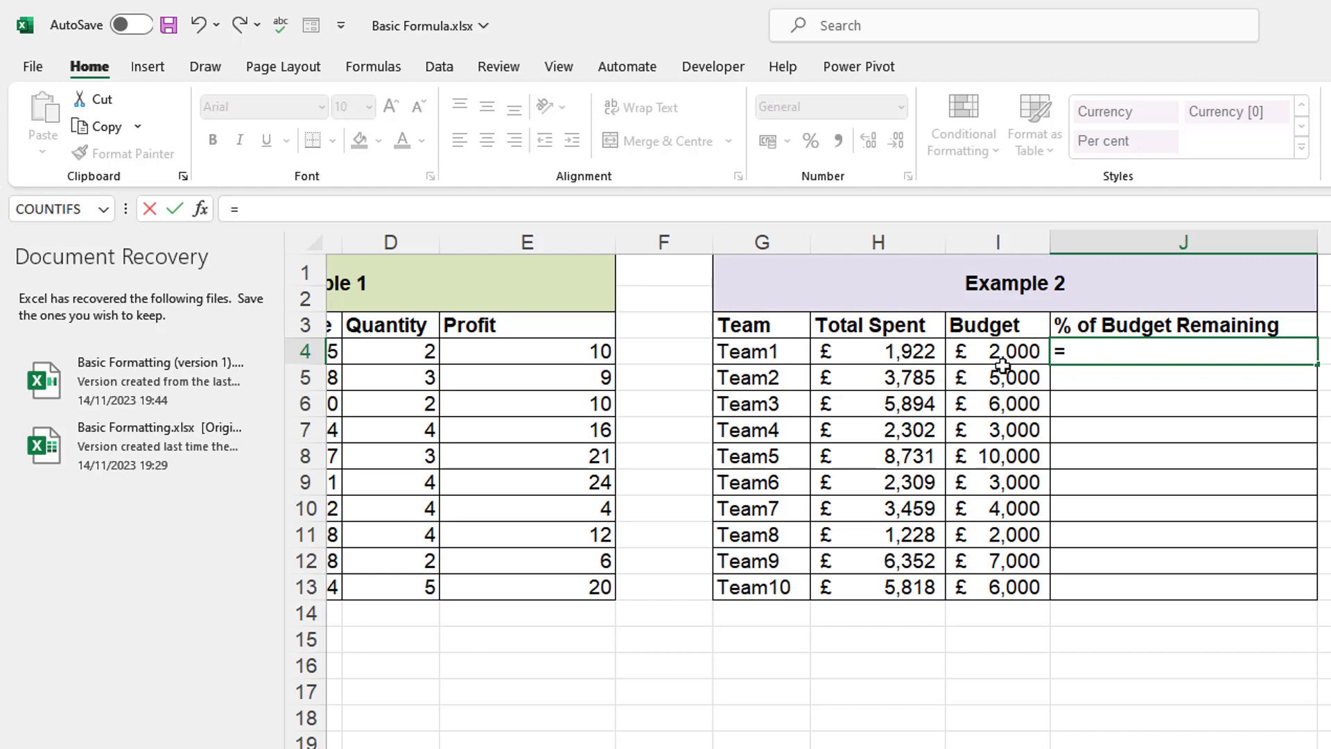
pyautogui.write('(')
pyautogui.click(993, 342)
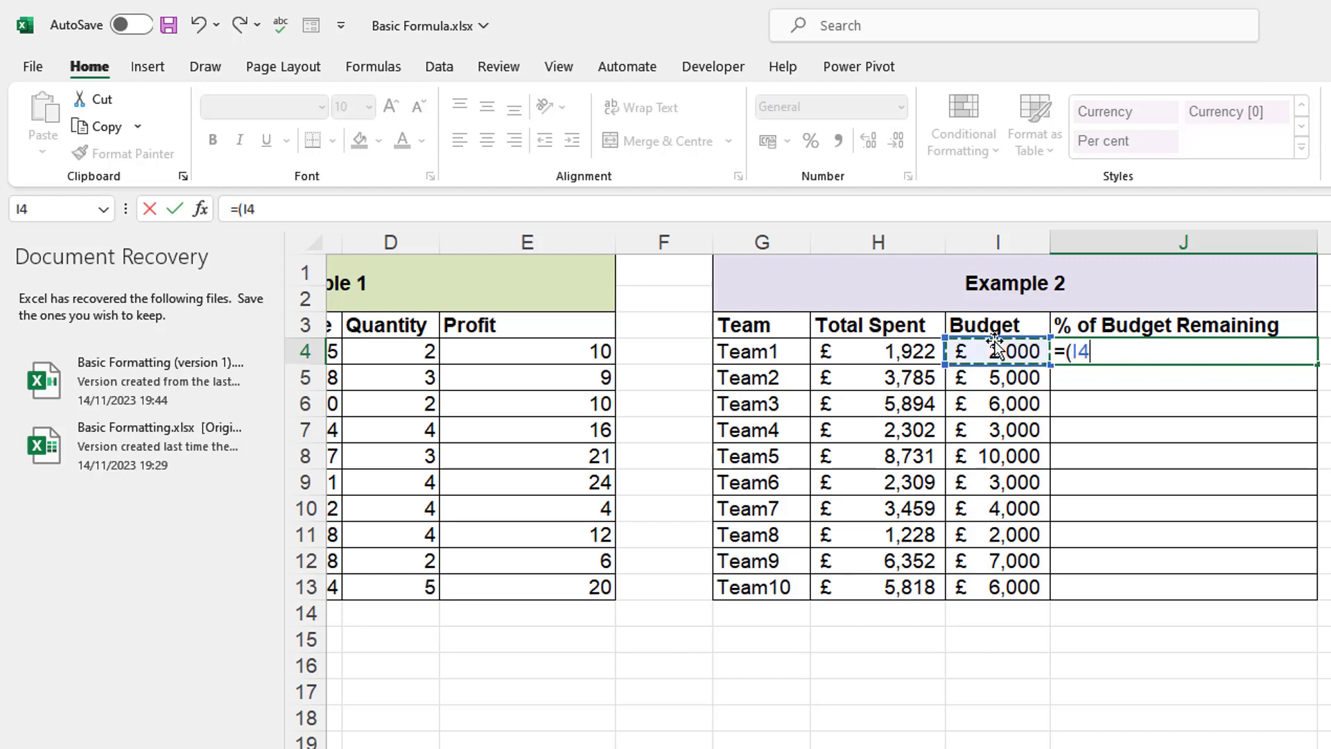
pyautogui.write('-')
pyautogui.click(901, 350)
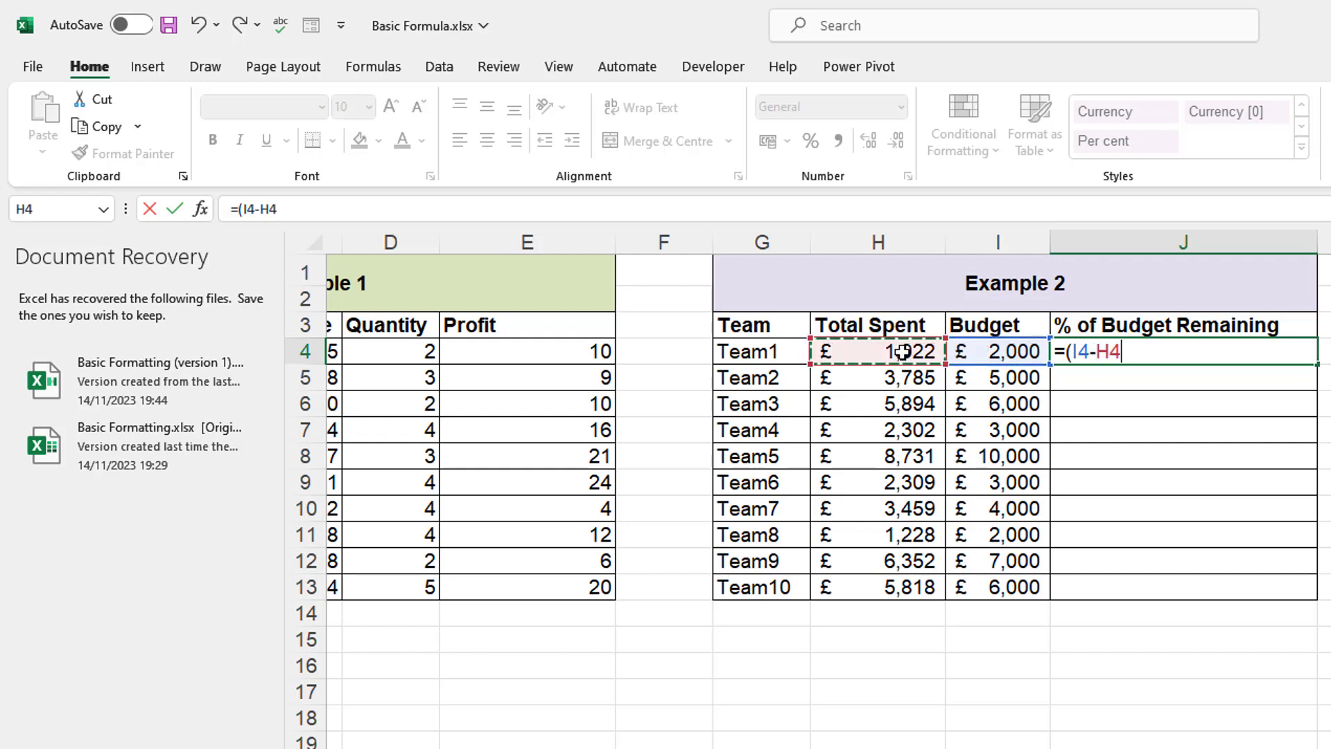
pyautogui.write(')')
pyautogui.press('Return')
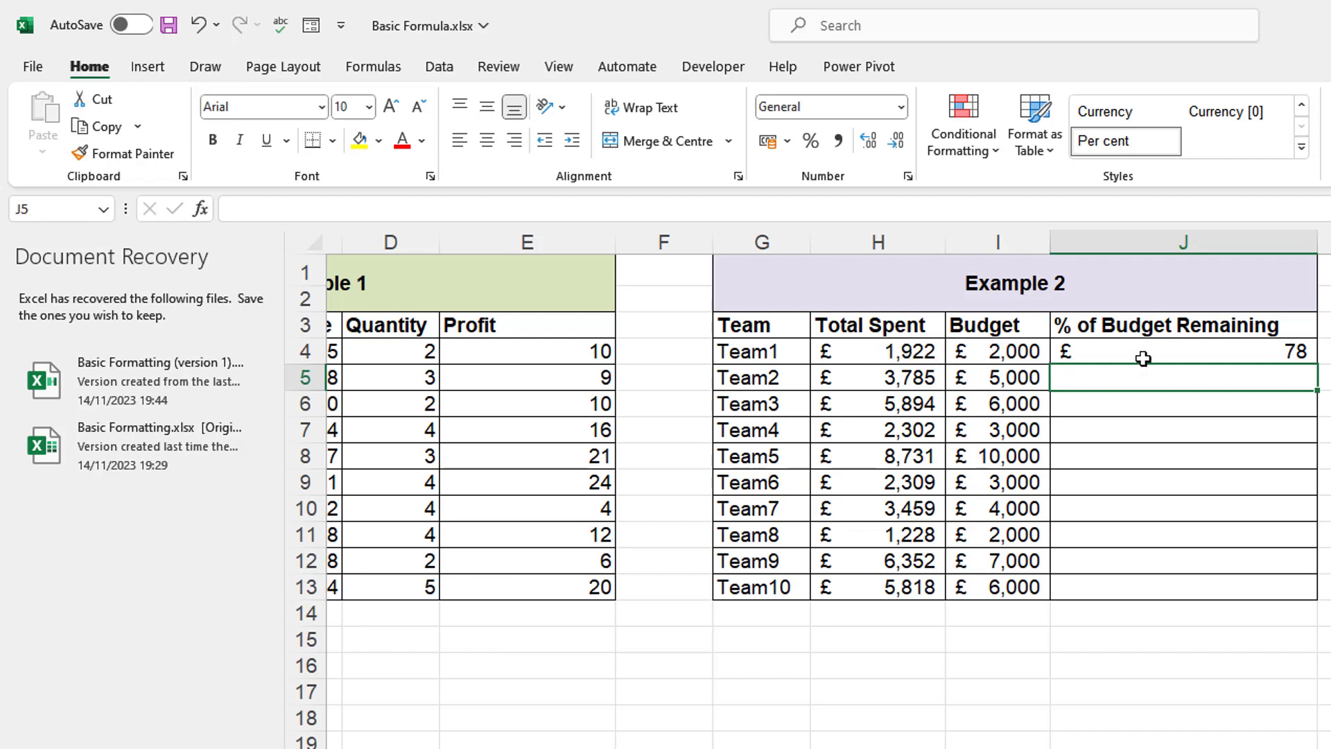
# Extend the J4 formula to divide by the budget, making it =(I4-H4)/I4.
pyautogui.click(1293, 351)
pyautogui.doubleClick(1307, 350)
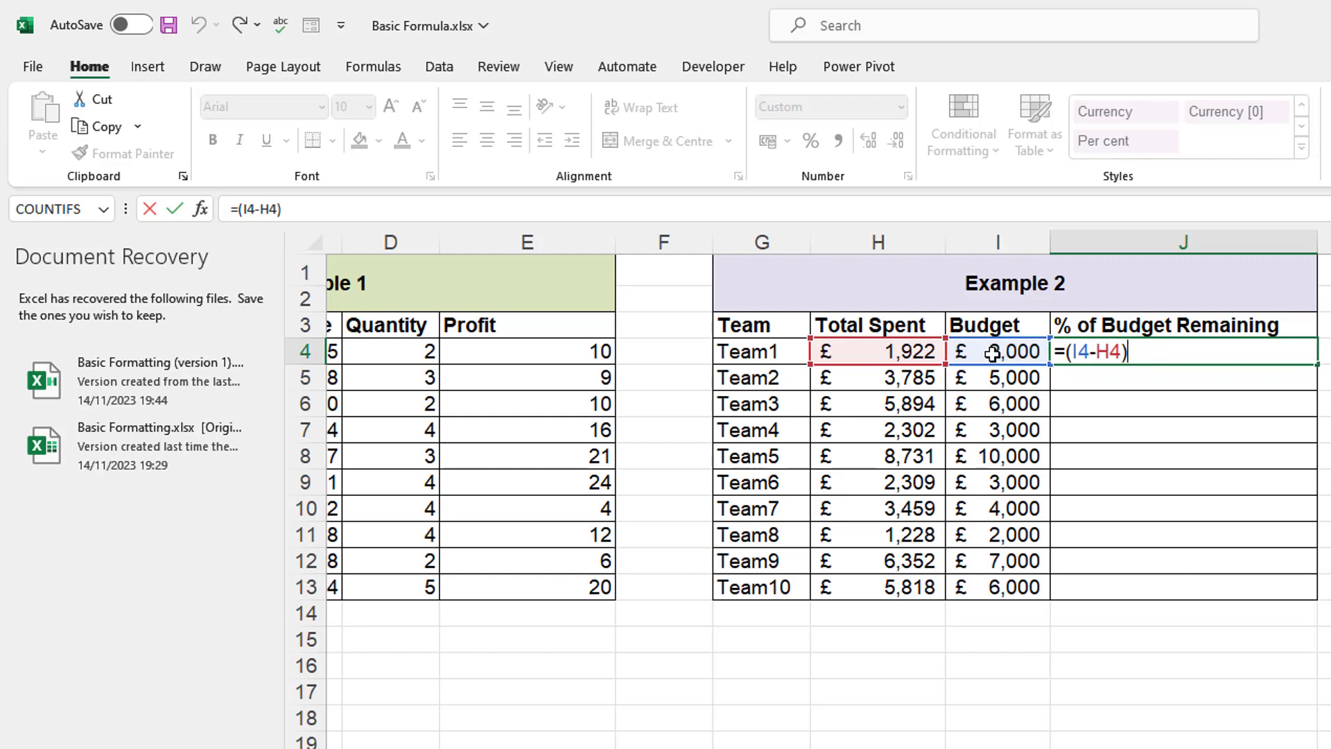
pyautogui.write('/')
pyautogui.click(999, 352)
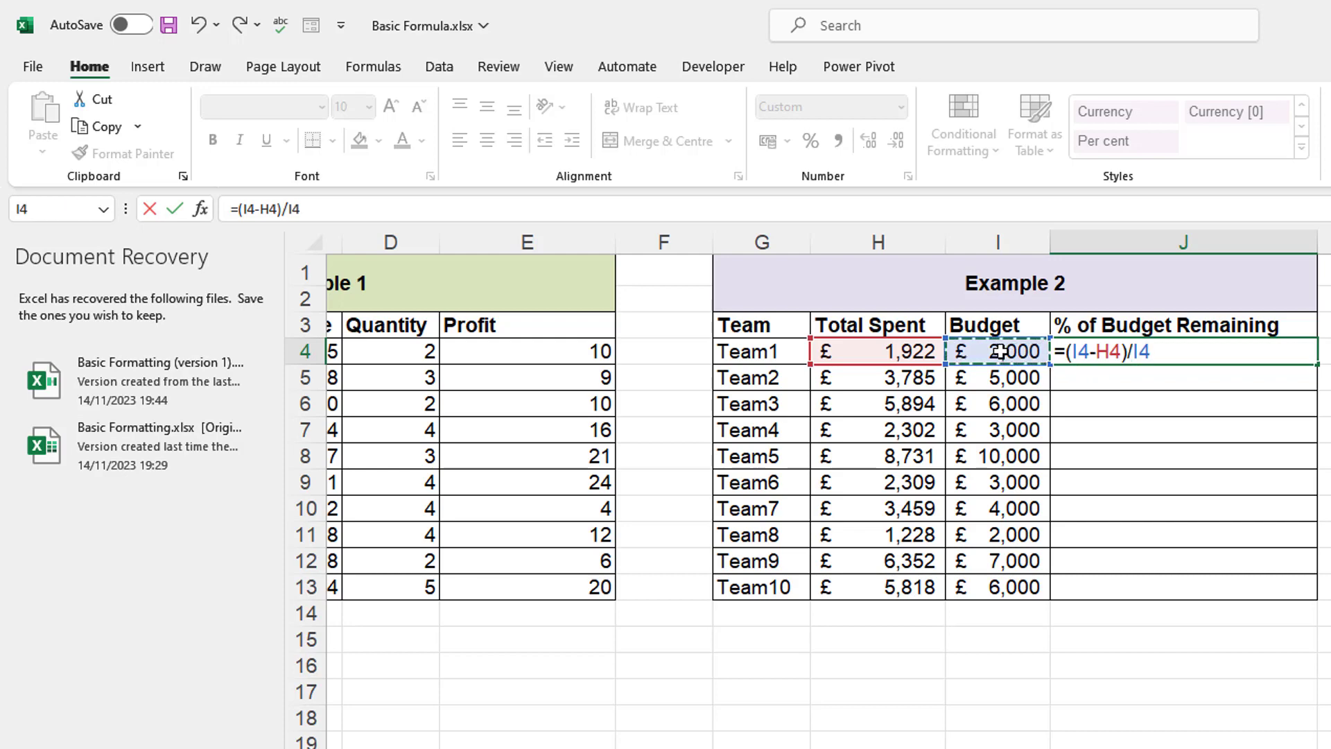
pyautogui.press('Return')
# Format J4 as a percentage with two decimal places.
pyautogui.click(1262, 352)
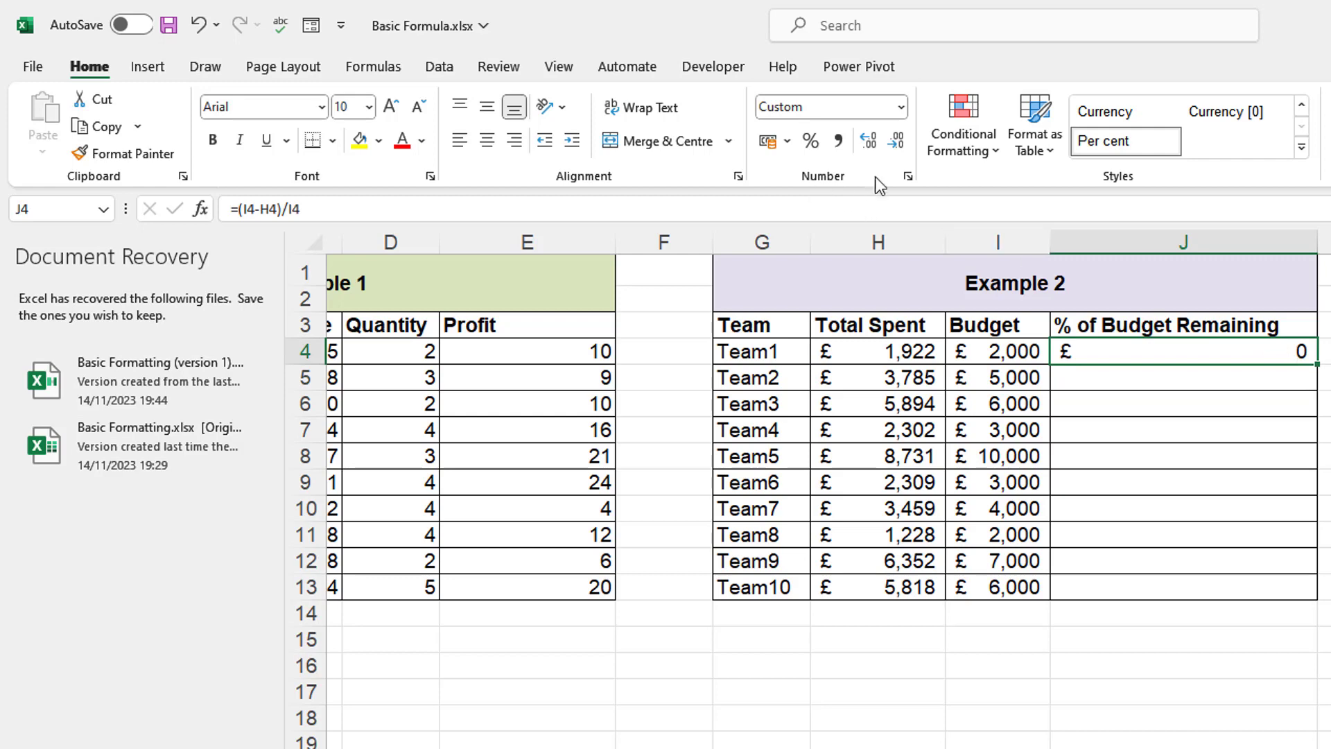
pyautogui.click(872, 144)
pyautogui.click(872, 144)
pyautogui.click(813, 146)
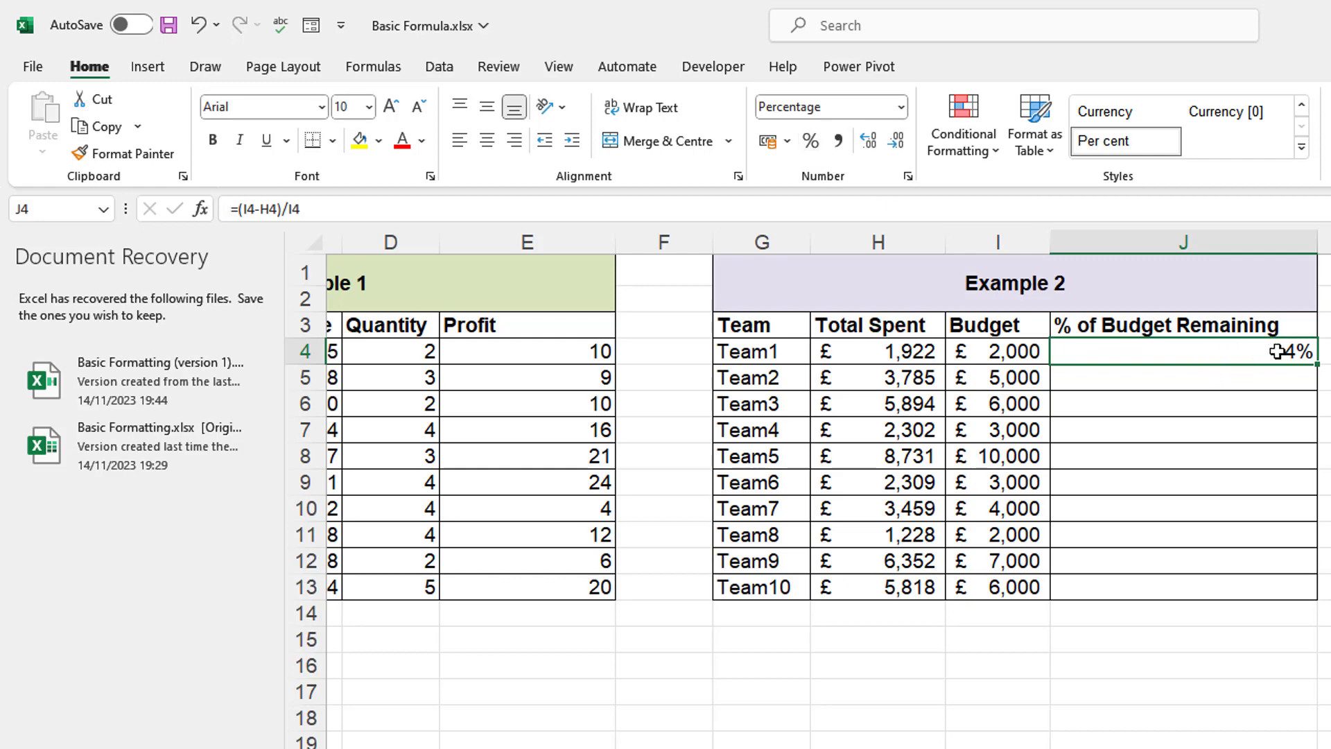
pyautogui.click(871, 144)
pyautogui.click(870, 144)
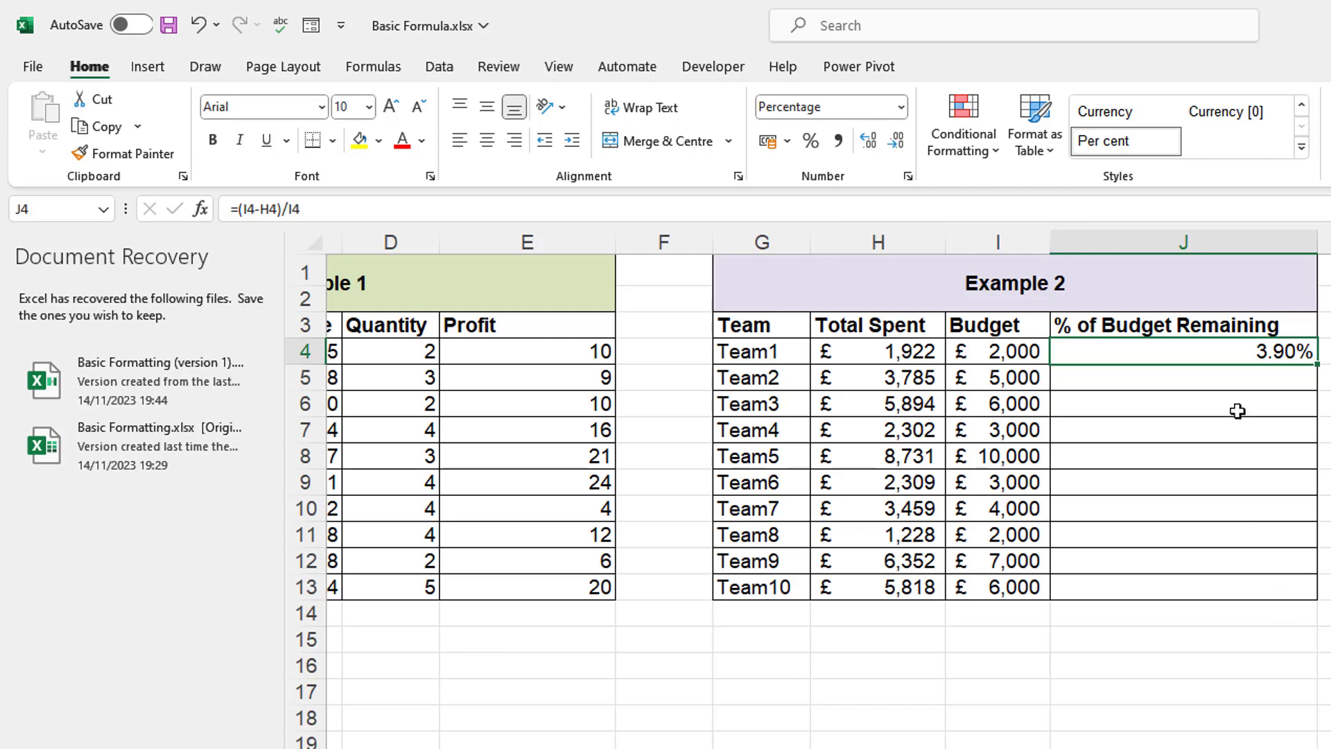
# Fill the J4 formula down to J13 and reduce the percentages to no decimal places.
pyautogui.moveTo(1315, 364); pyautogui.dragTo(1283, 563)
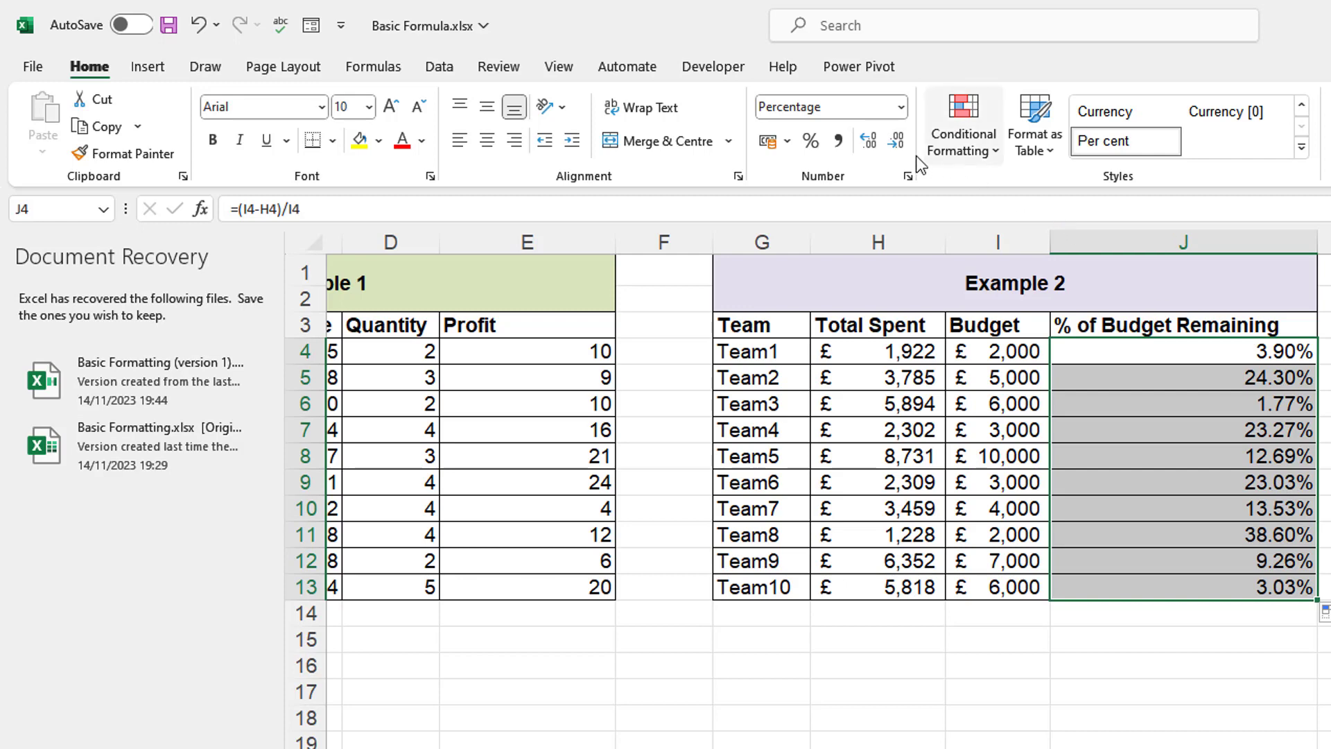
pyautogui.click(897, 141)
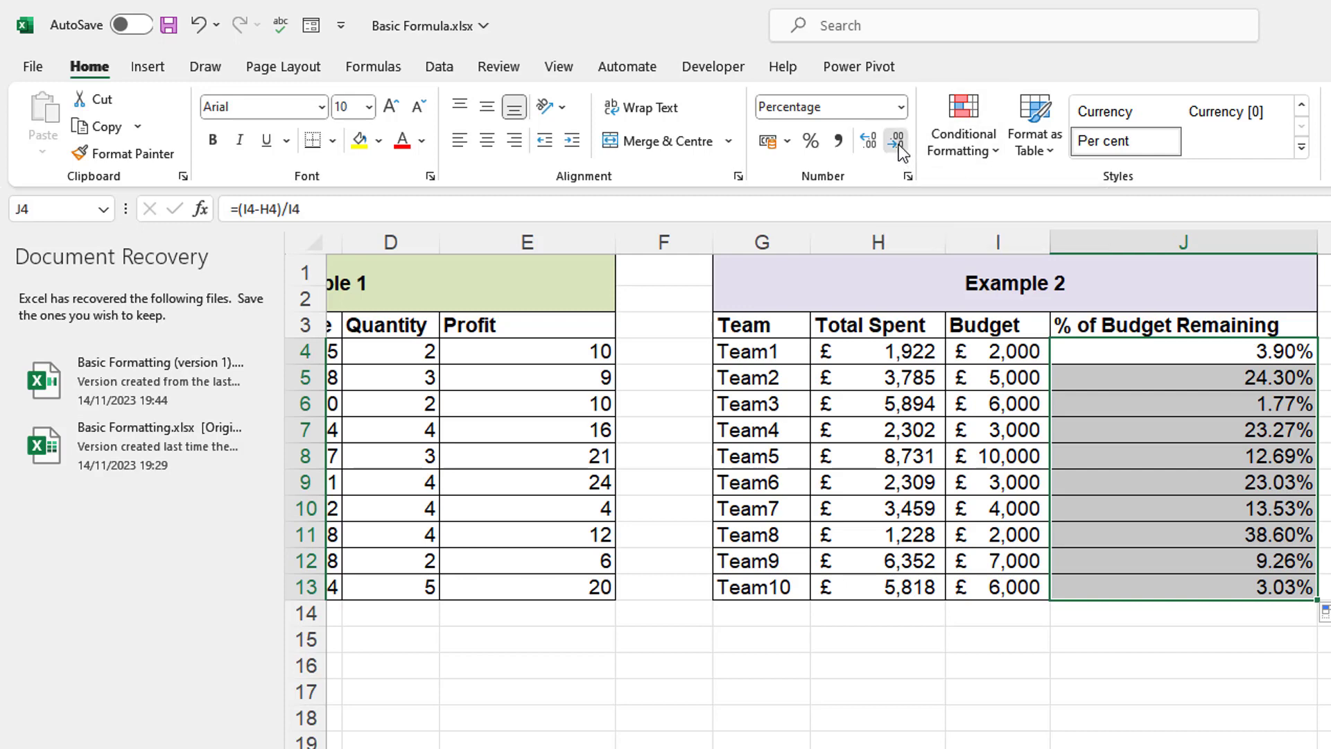
pyautogui.click(897, 141)
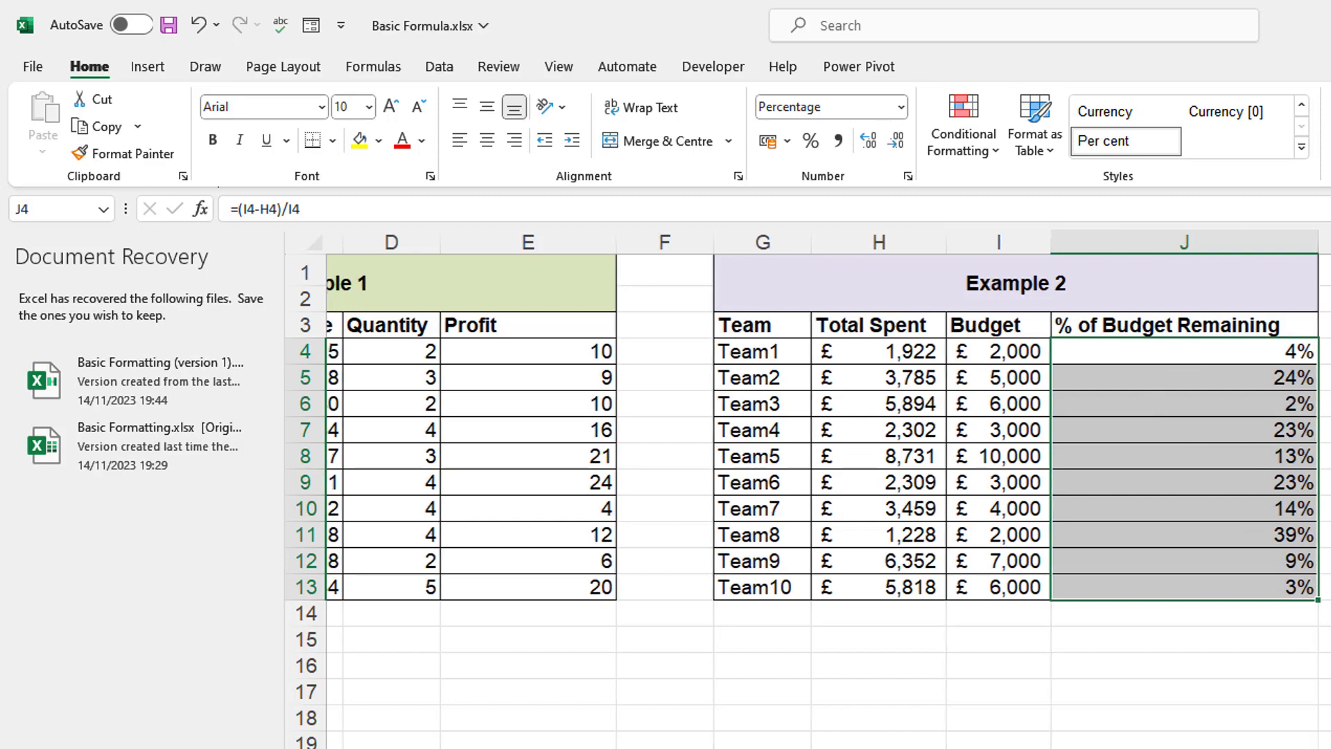
# Enter =(N4-M4)*O4 in P4 for Example 3's Total Cost and fill it down to P13.
pyautogui.hscroll(1, 828, 489)
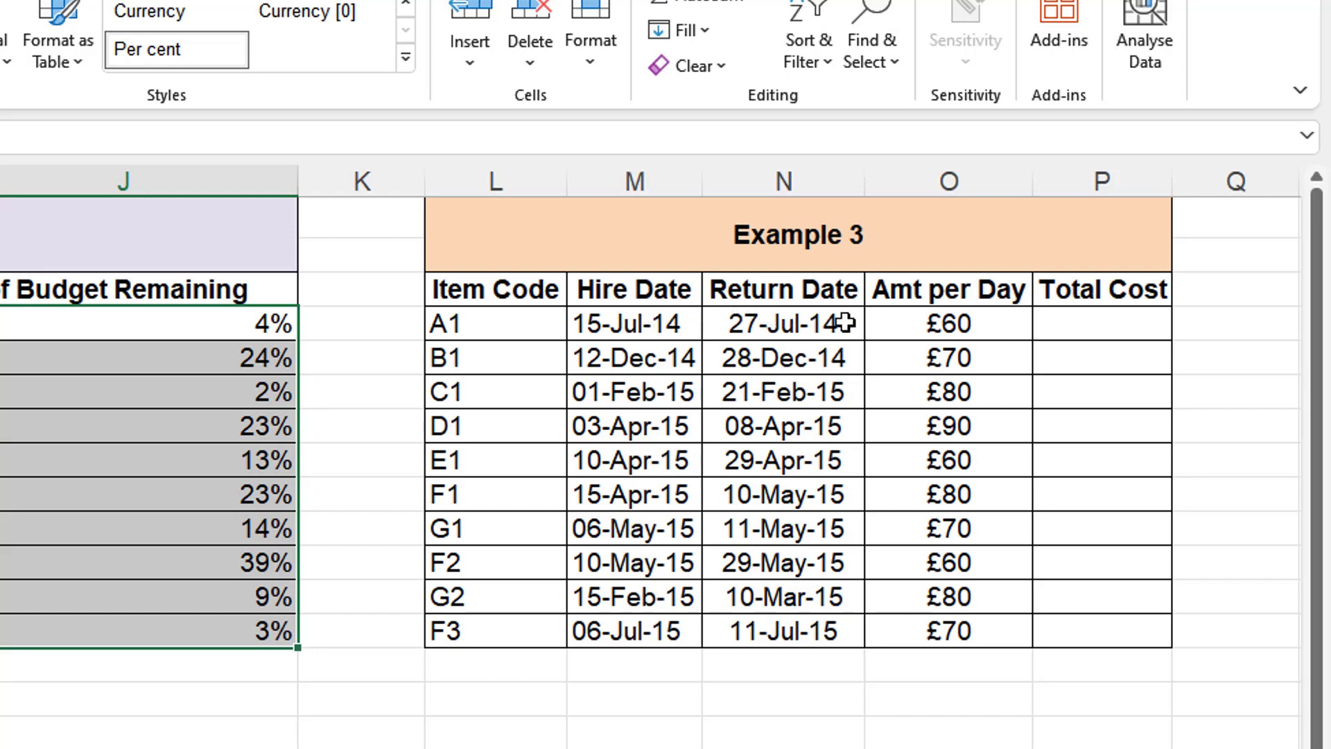
pyautogui.click(1059, 320)
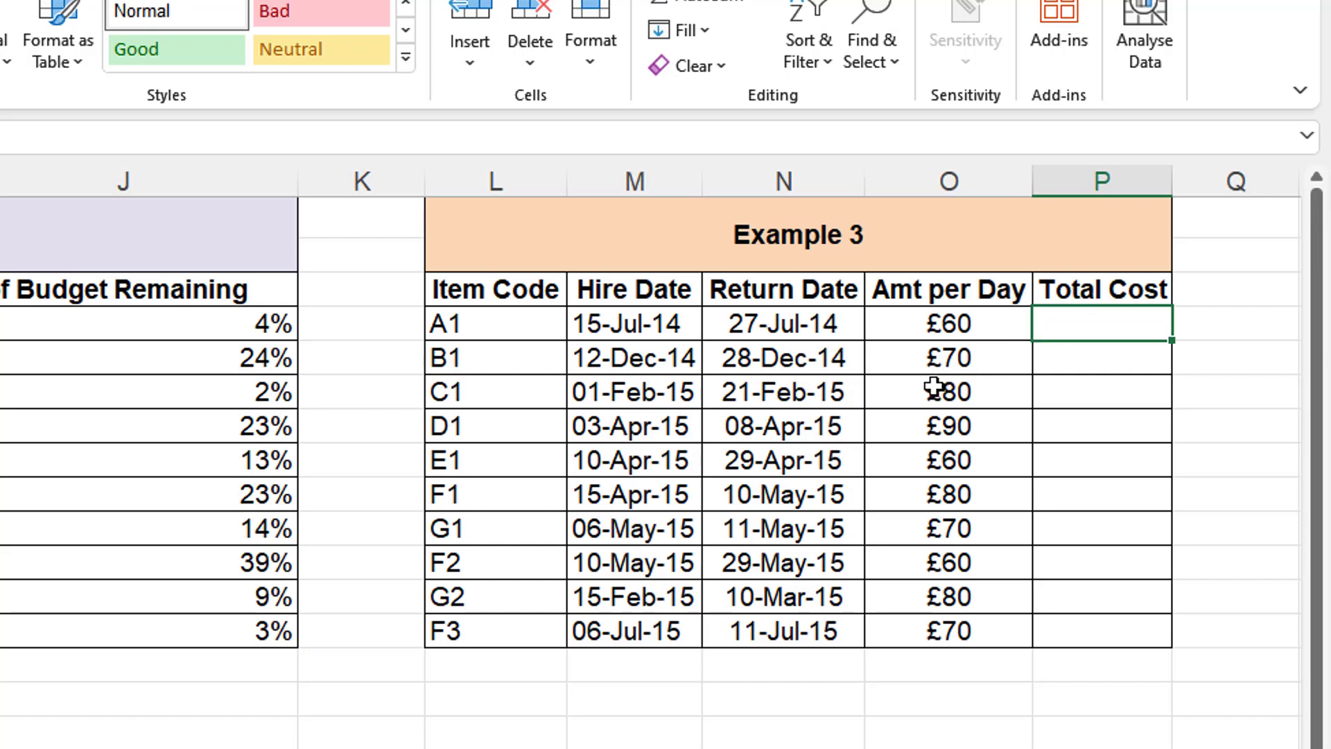
pyautogui.write('=(')
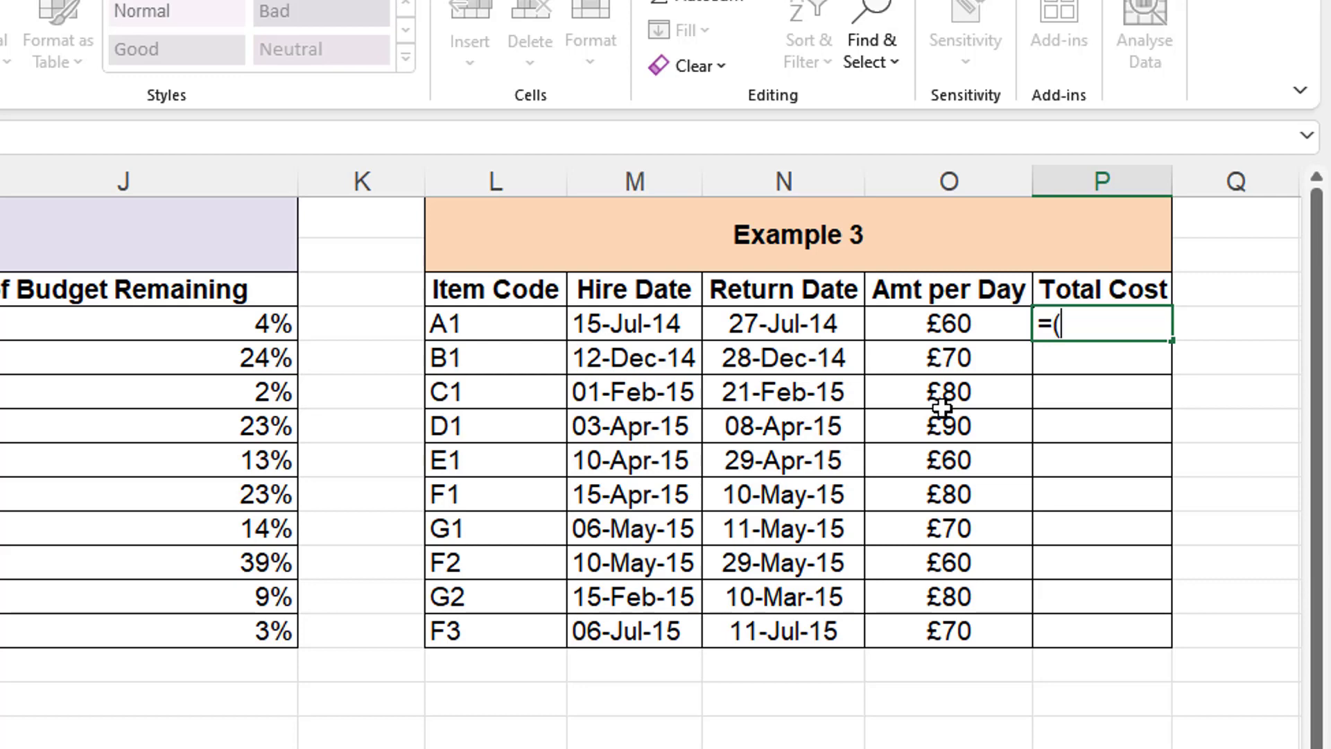
pyautogui.click(778, 320)
pyautogui.write('-')
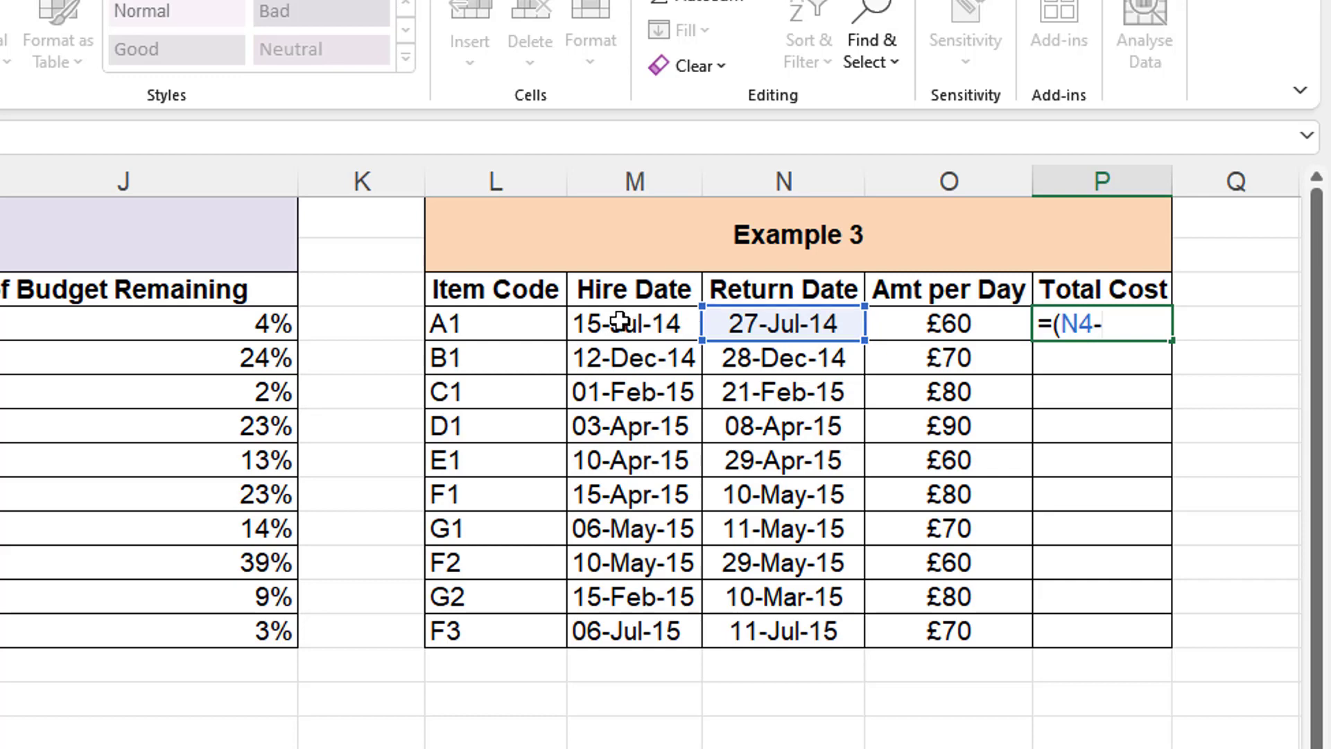
pyautogui.click(620, 320)
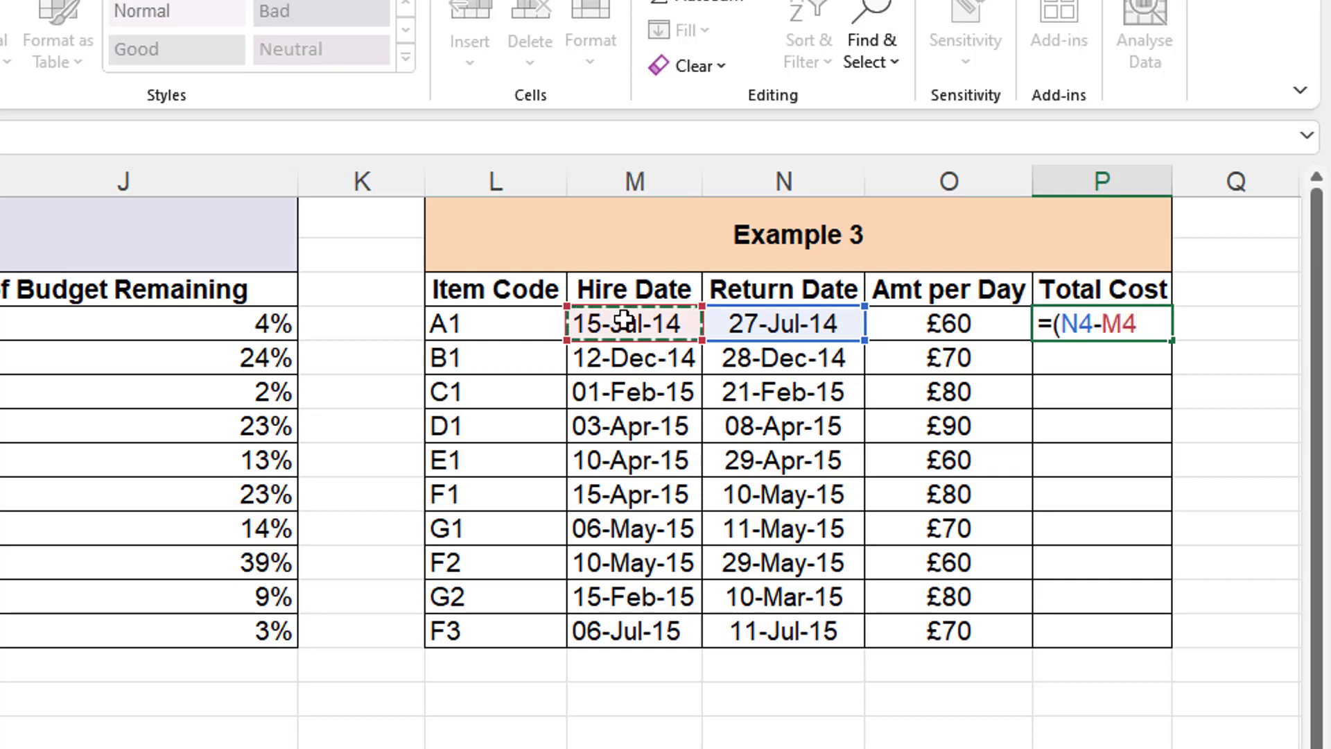
pyautogui.write(')*')
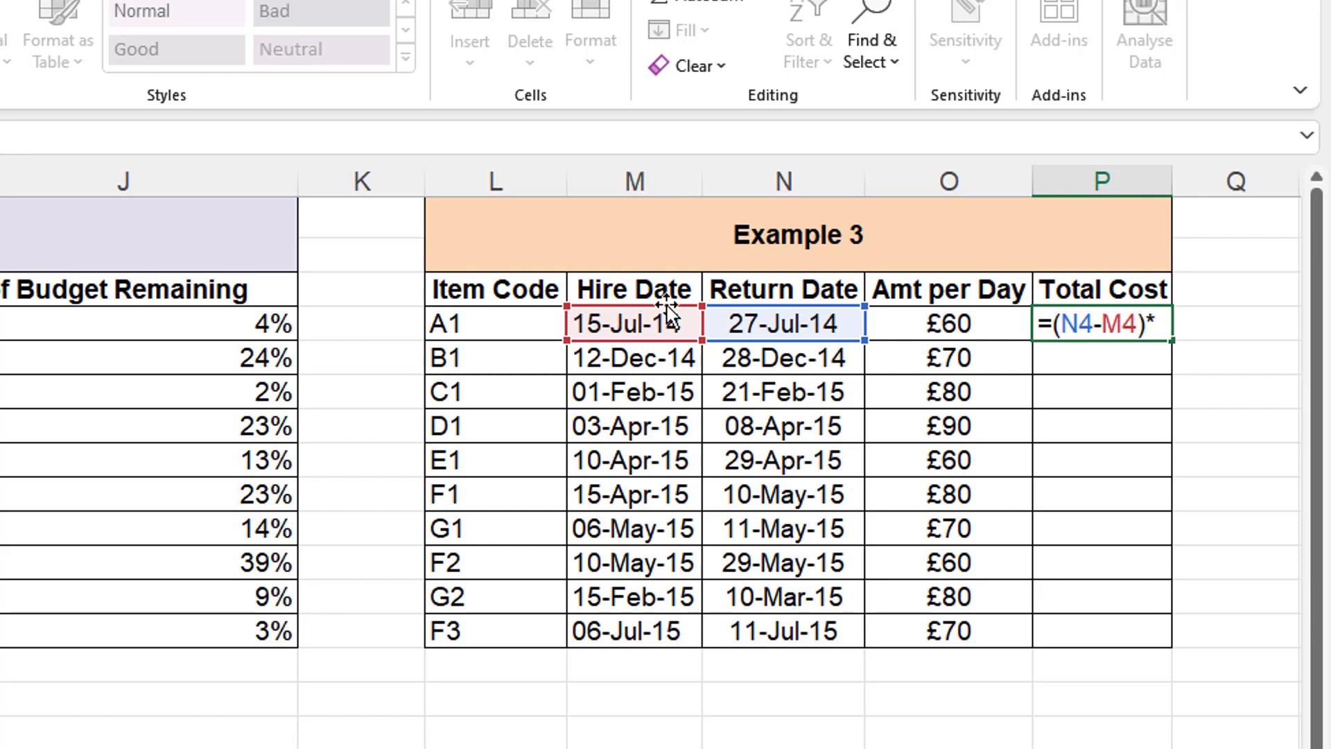
pyautogui.click(922, 319)
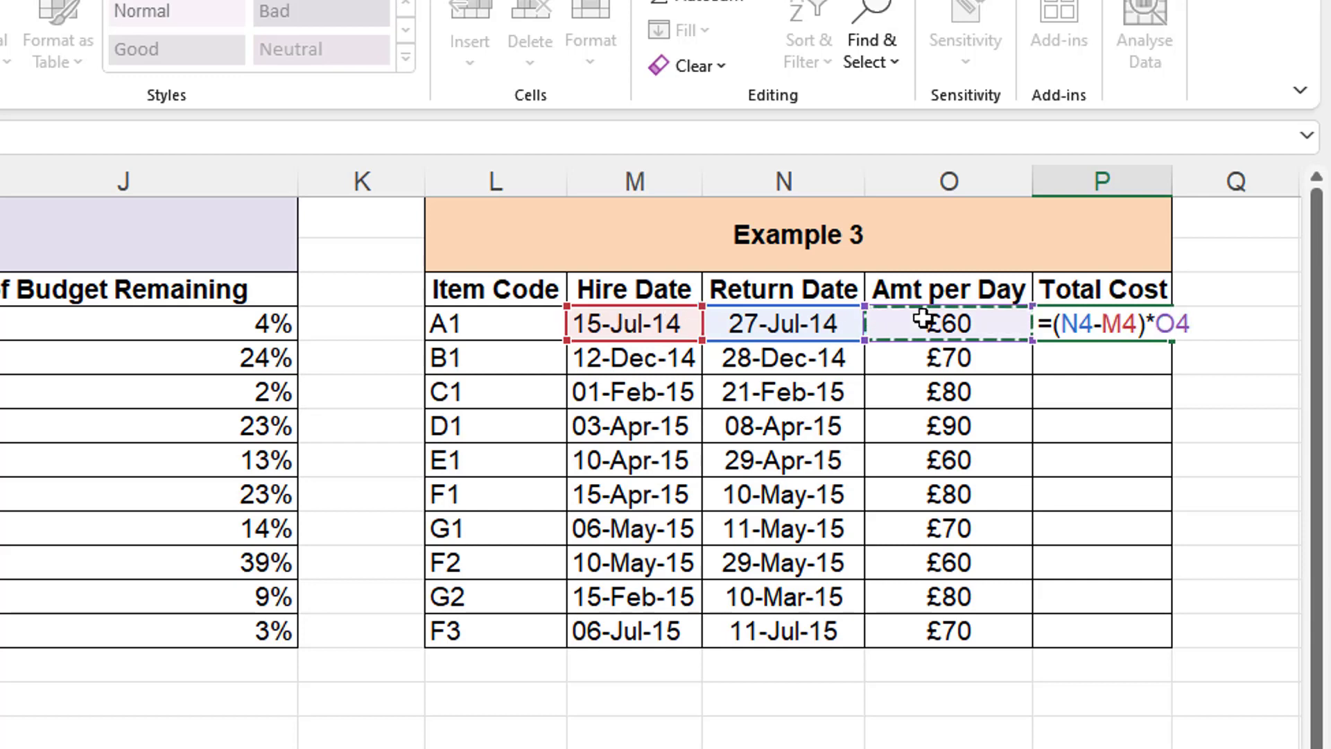
pyautogui.press('Return')
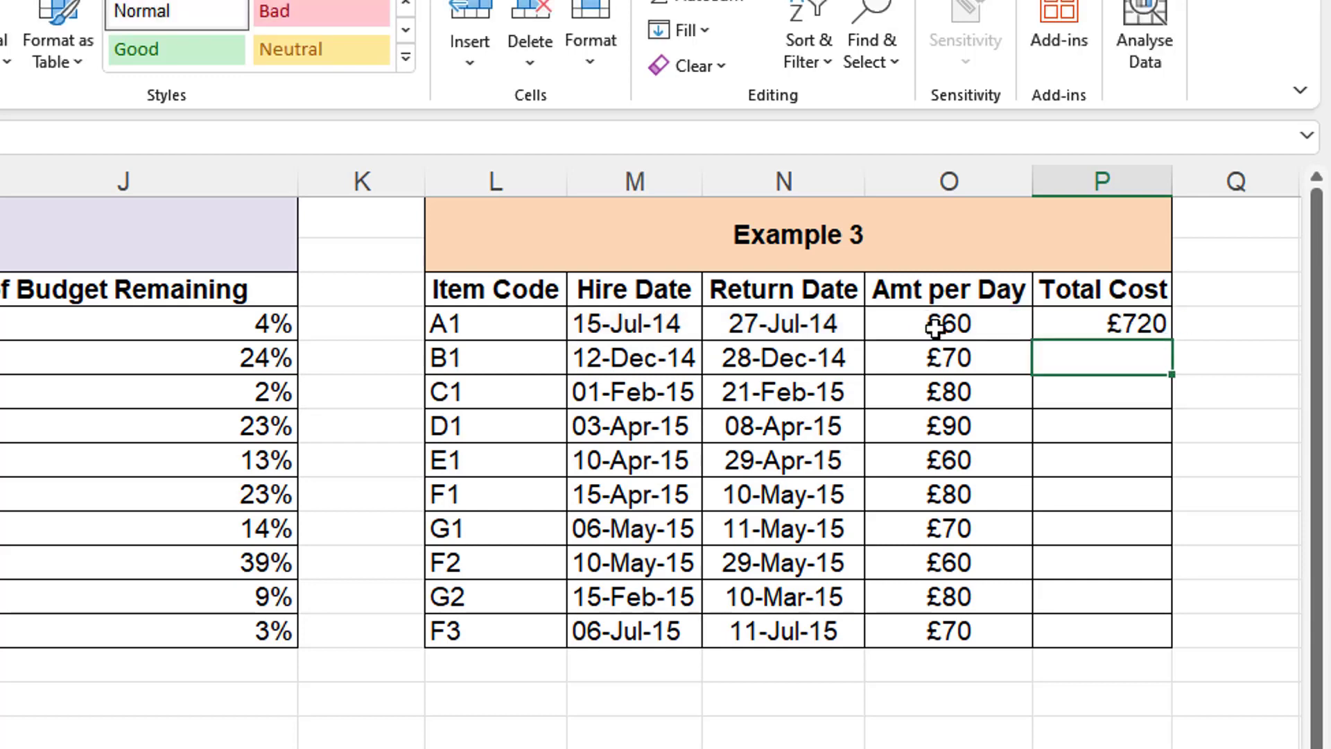
pyautogui.click(1147, 320)
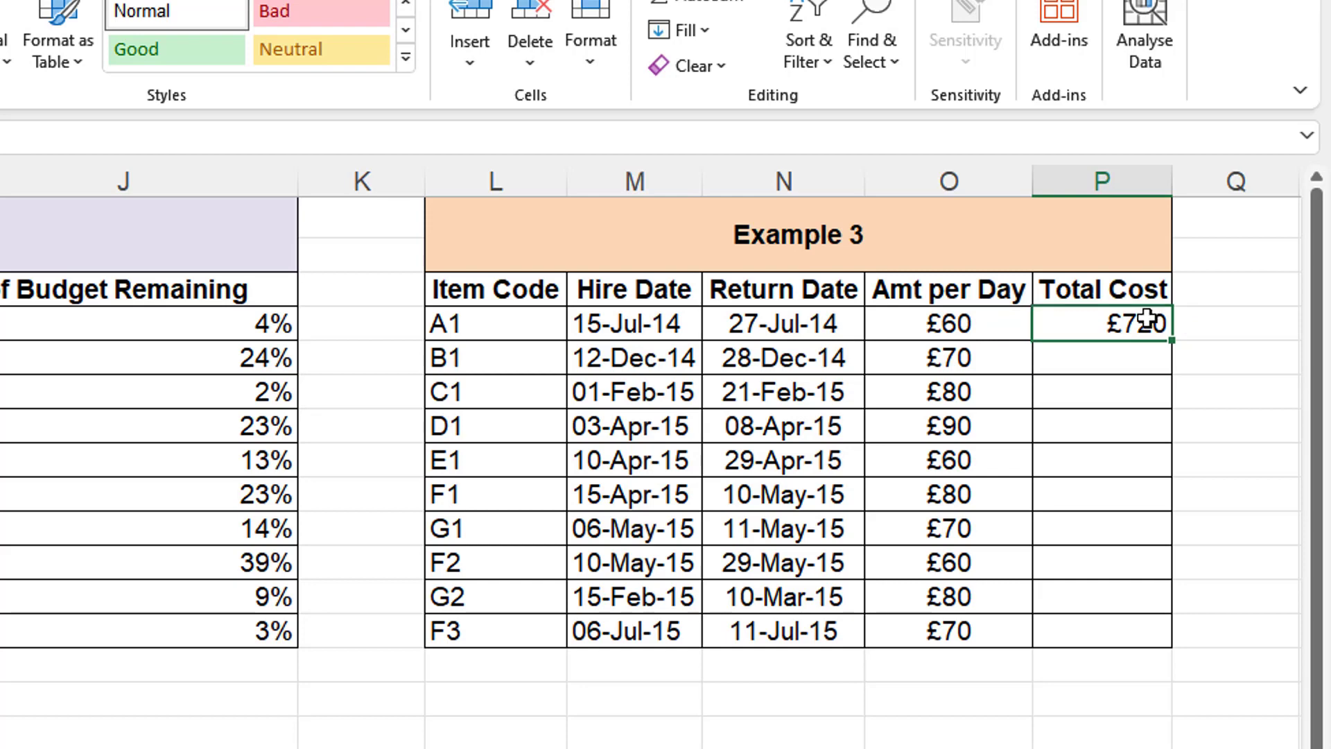
pyautogui.moveTo(1172, 339); pyautogui.dragTo(1183, 648)
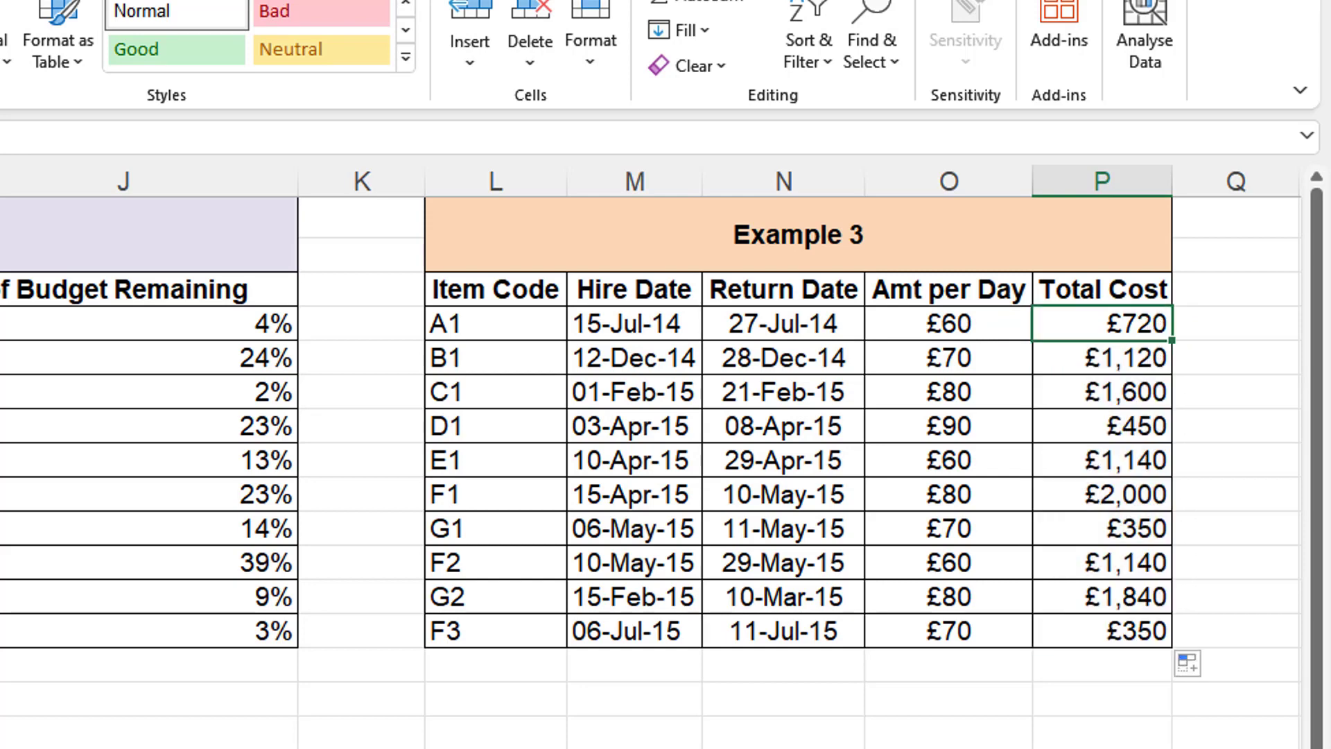